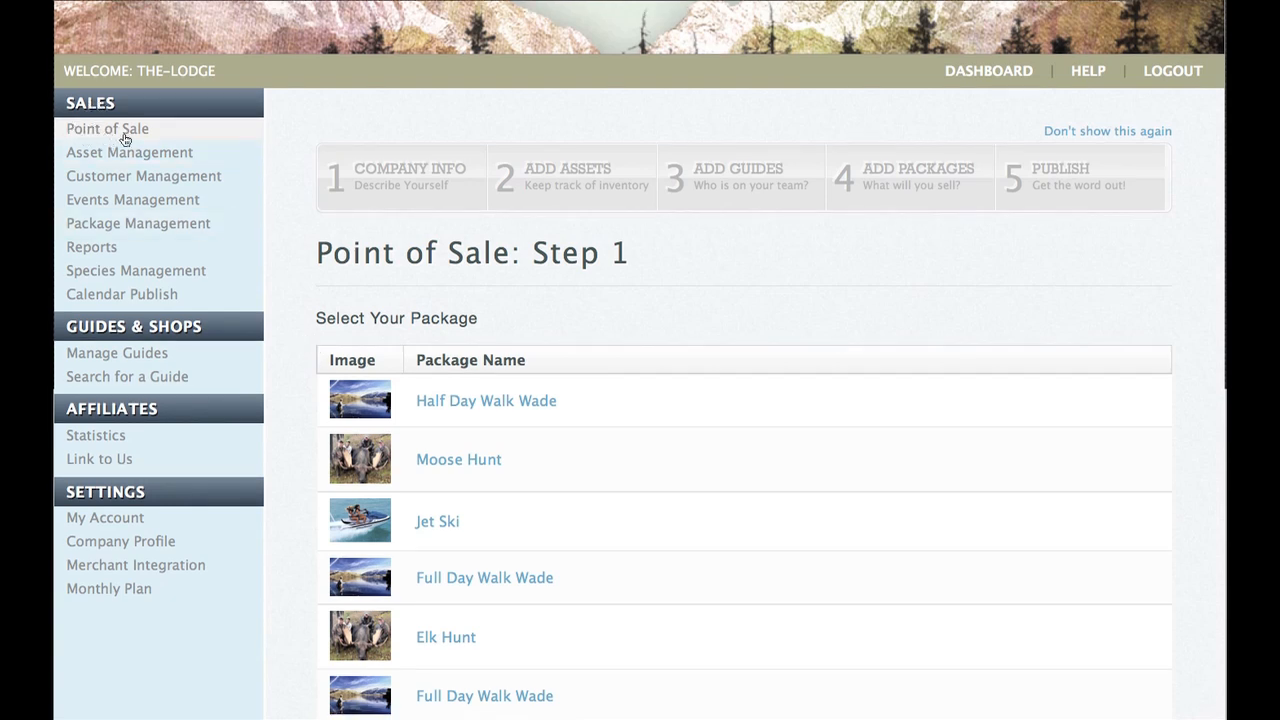
Scroll down the Point of Sale package list to reach Half Day Walk Wade.
scroll(124, 140, "down", 2)
scroll(124, 140, "down", 1)
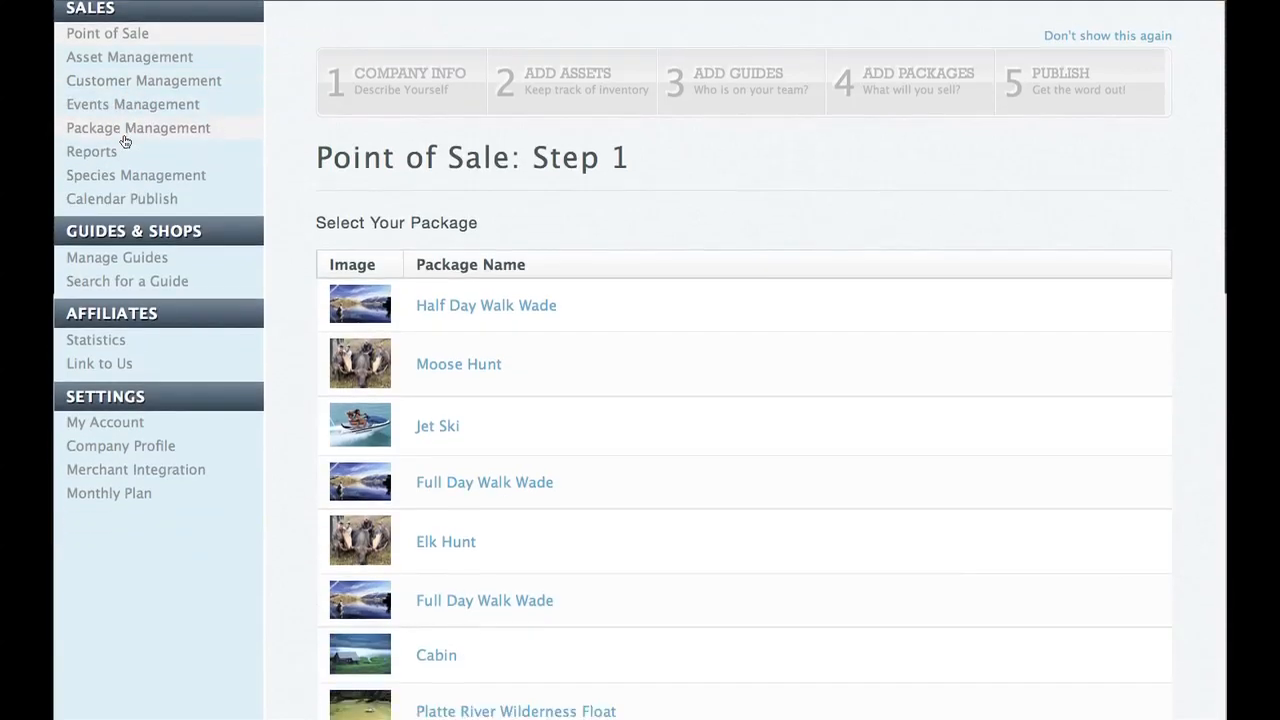
scroll(428, 309, "down", 3)
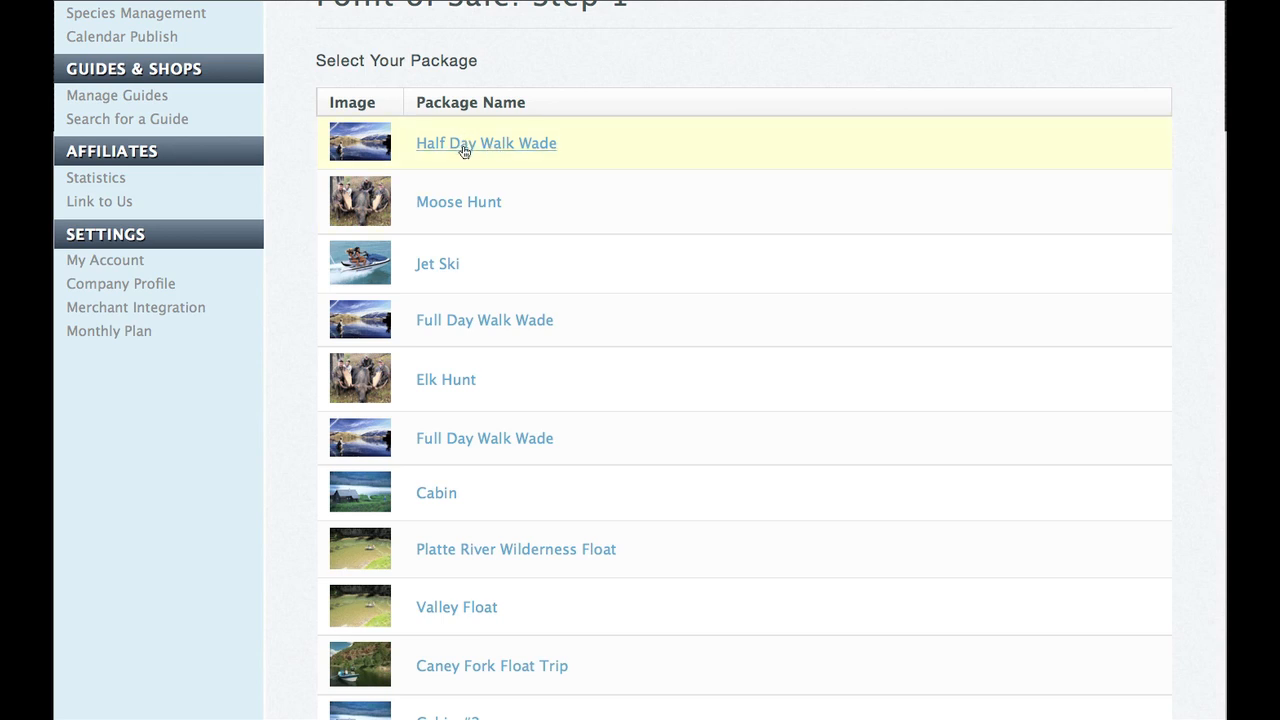
scroll(489, 175, "down", 4)
scroll(489, 175, "down", 1)
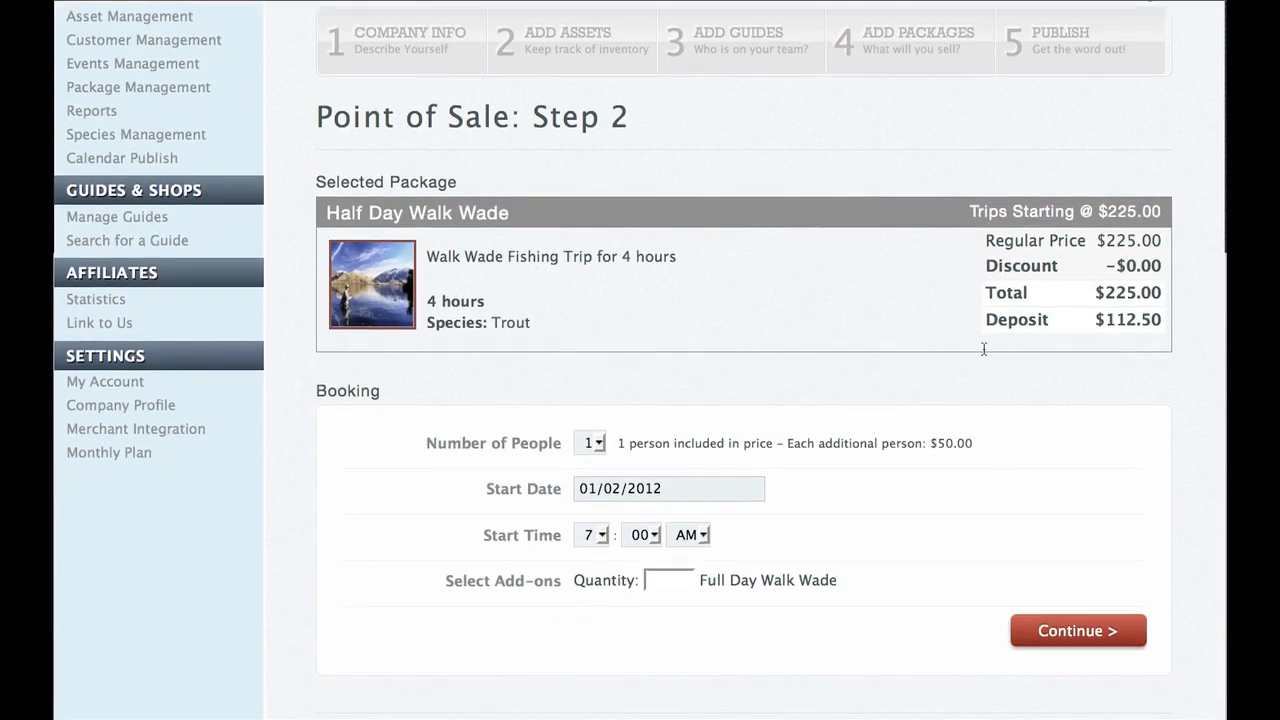
Choose 2 people, start date 01/04/2012 and start hour 8, then continue to Step 3.
left_click(600, 445)
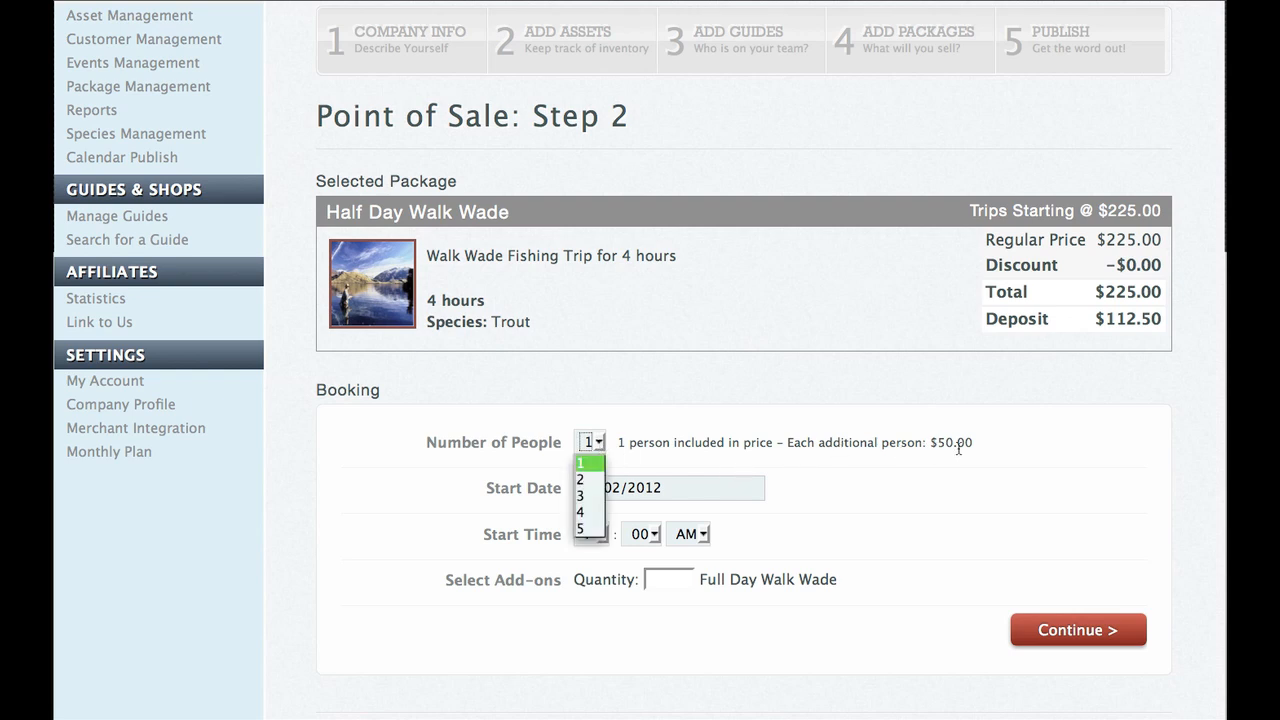
left_click(583, 481)
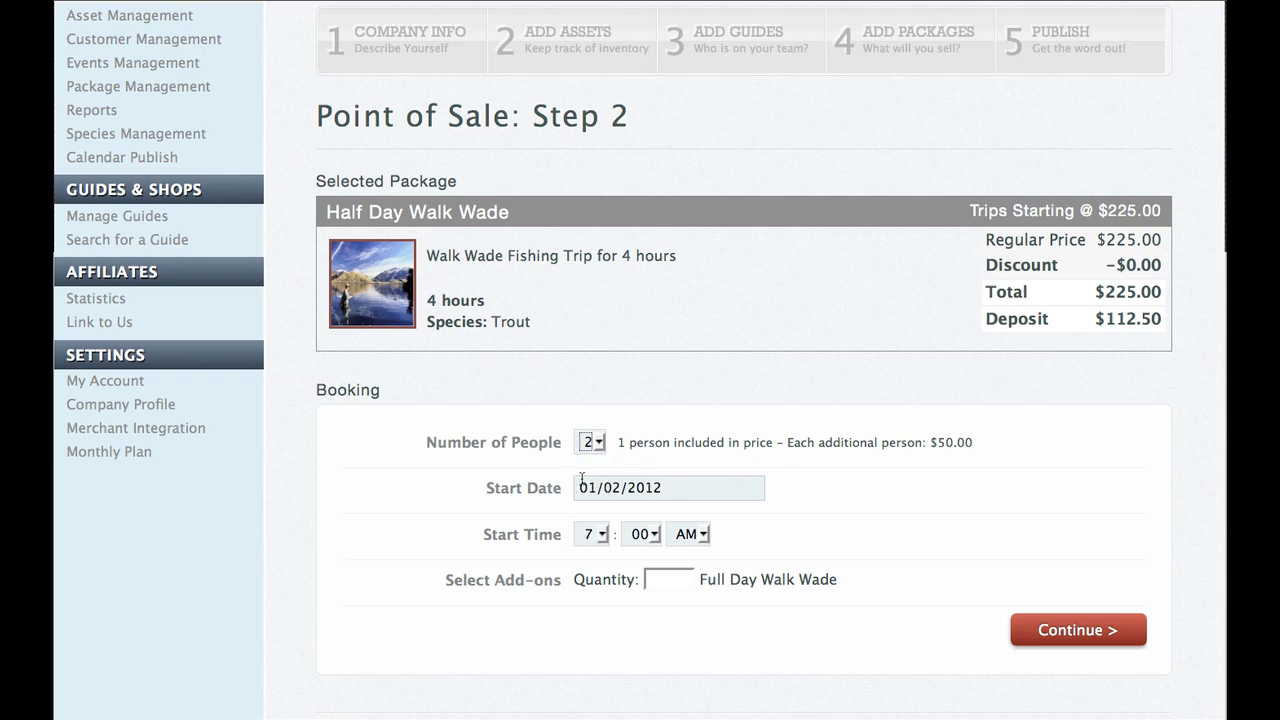
left_click(629, 487)
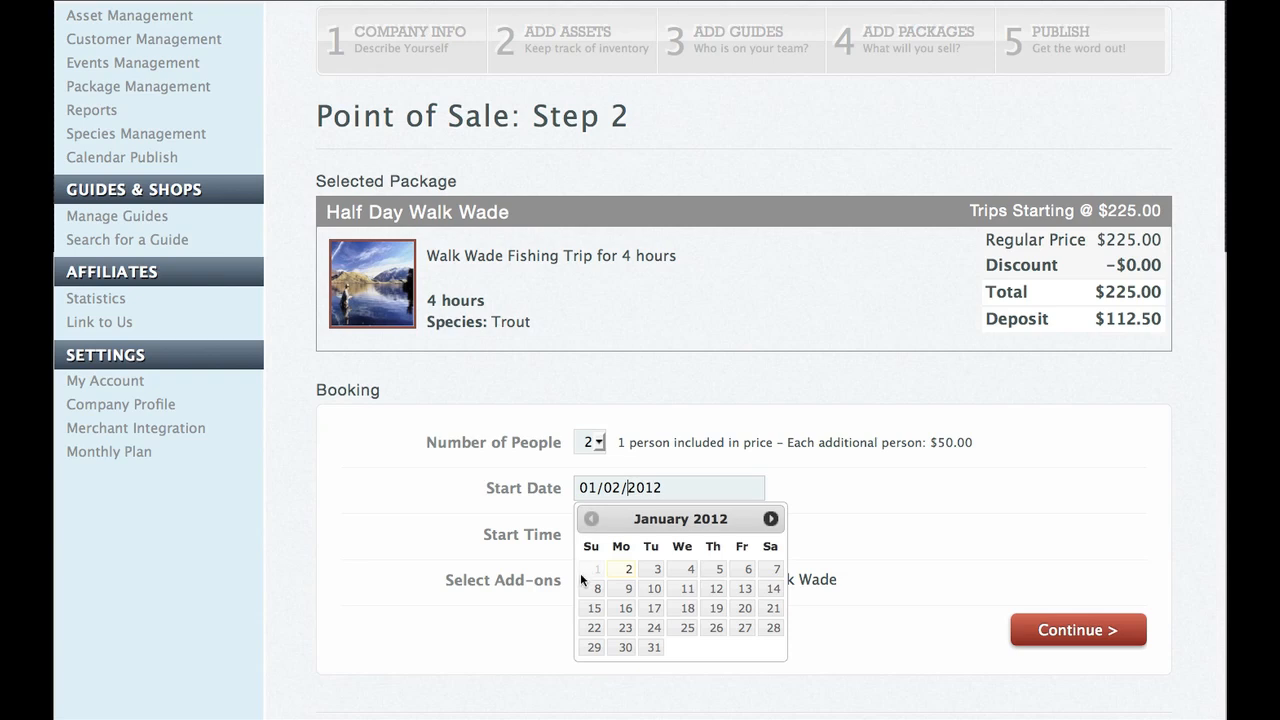
left_click(684, 571)
scroll(640, 540, "down", 1)
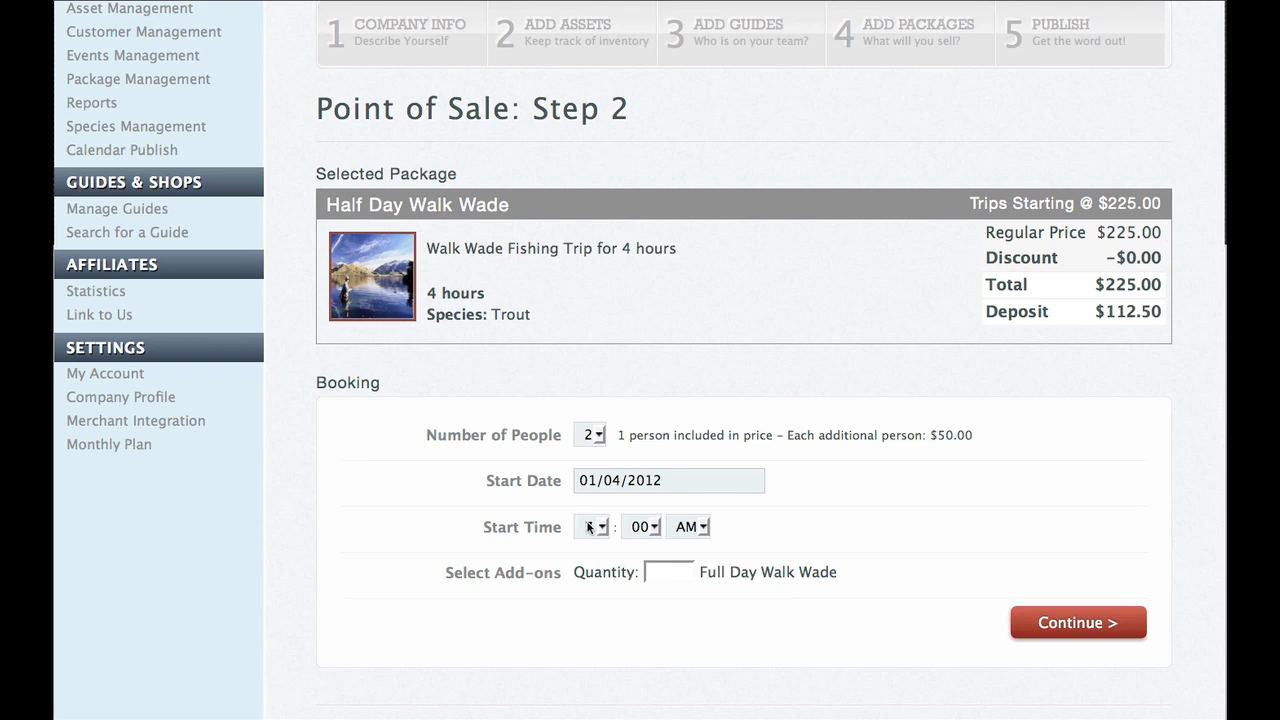
left_click(589, 534)
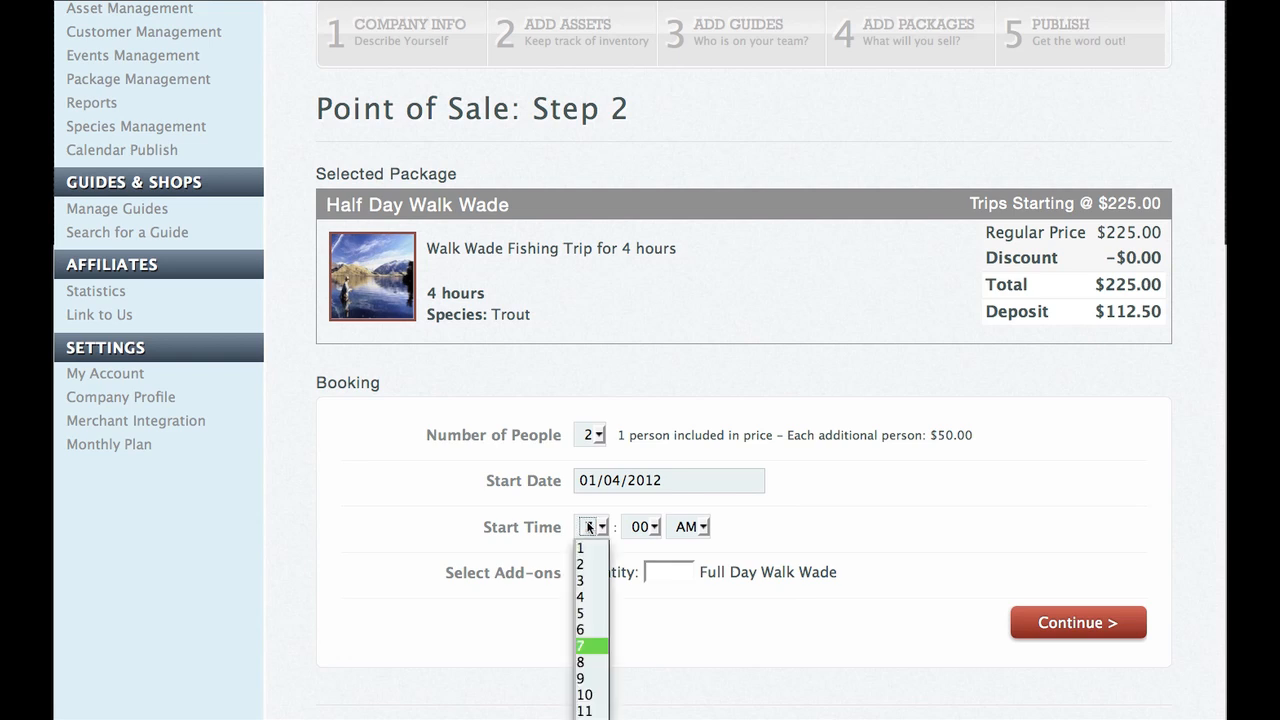
left_click(590, 662)
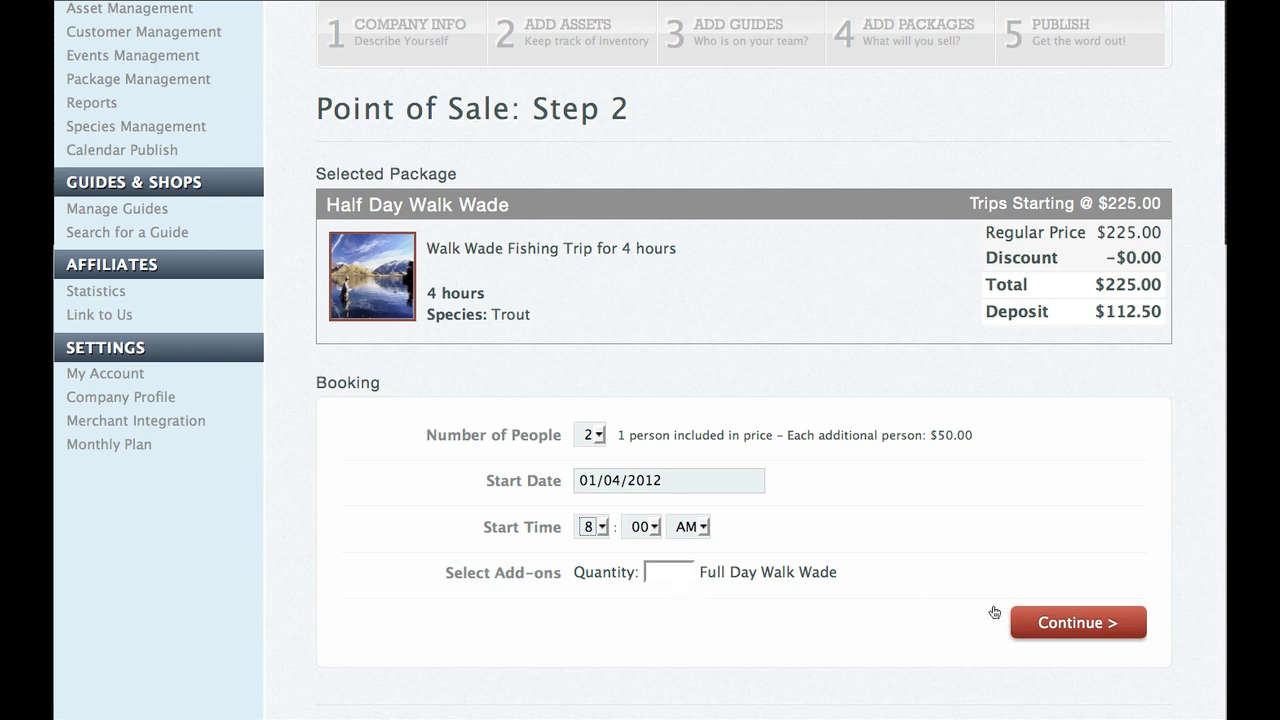
left_click(1057, 625)
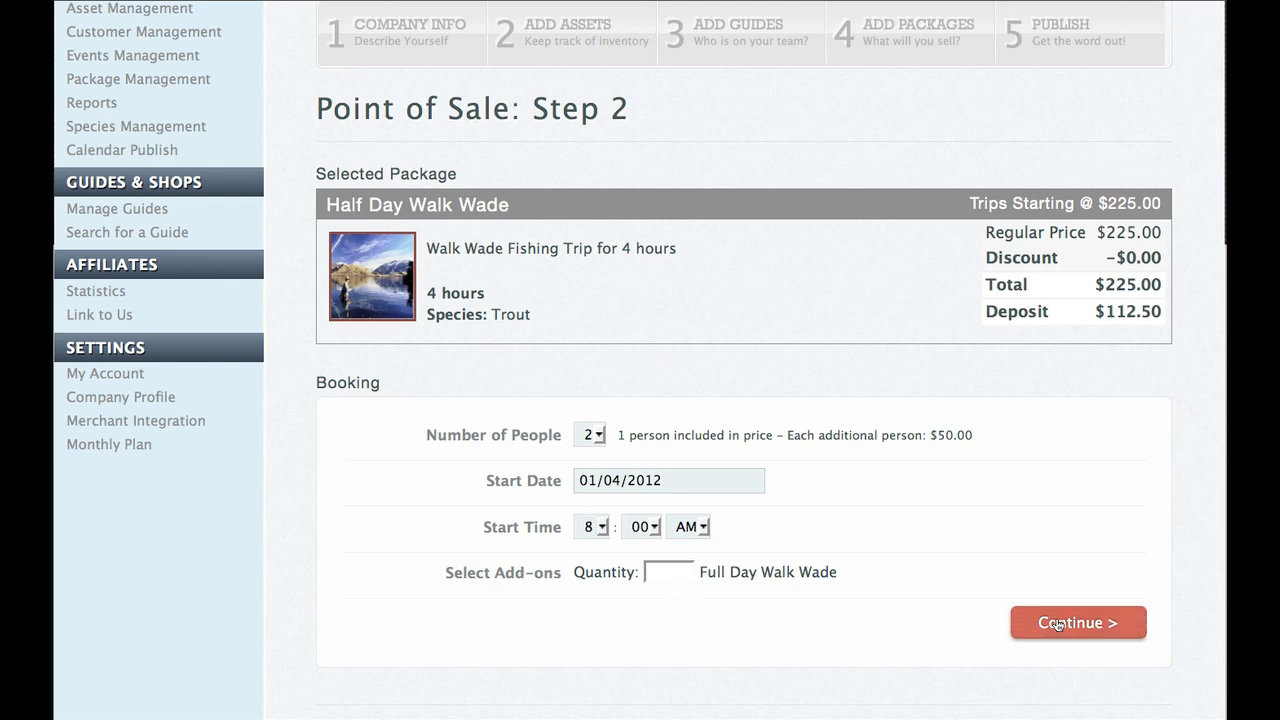
Assign Samguide as the requested guide and keep Drift Boat at 0.
scroll(954, 537, "down", 3)
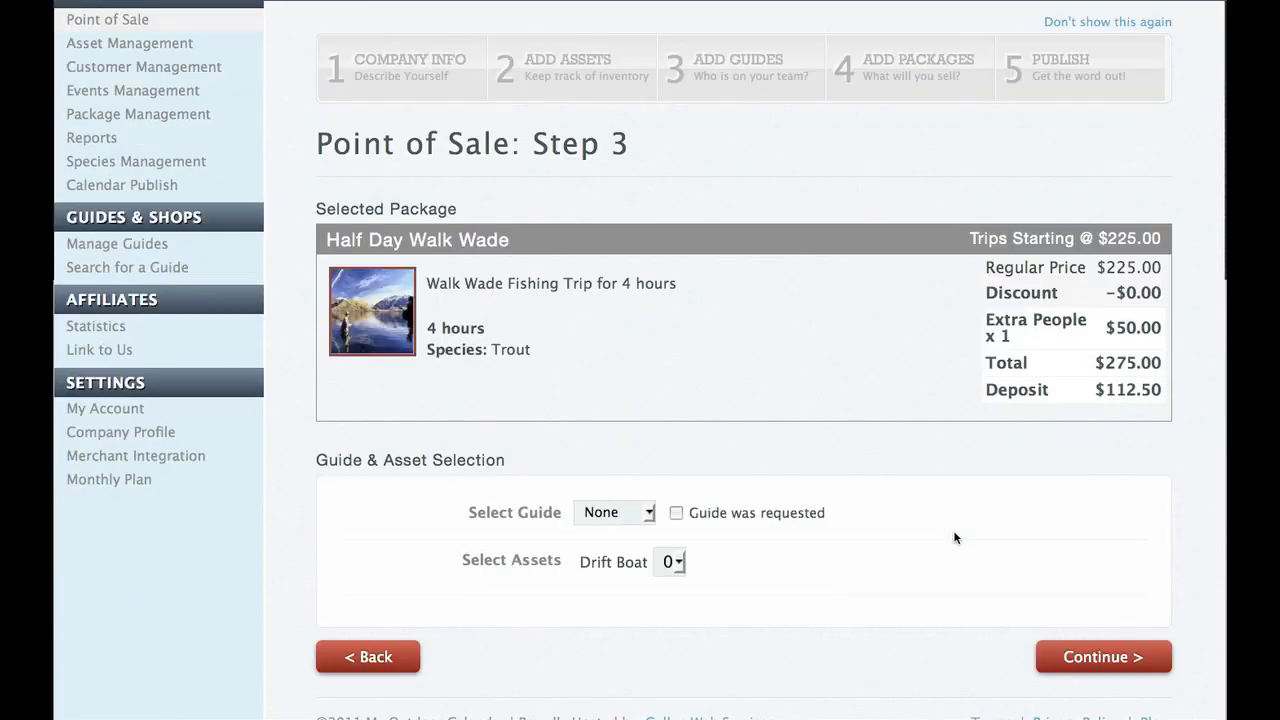
left_click(648, 513)
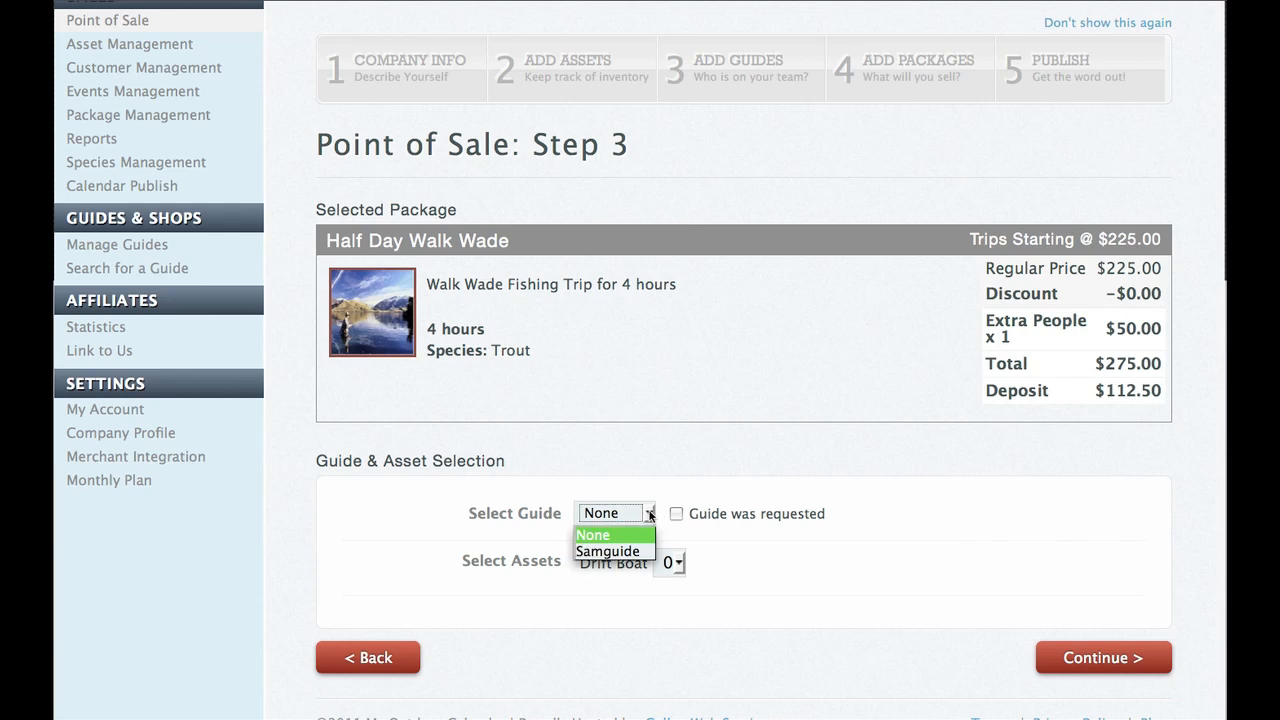
left_click(608, 551)
left_click(681, 514)
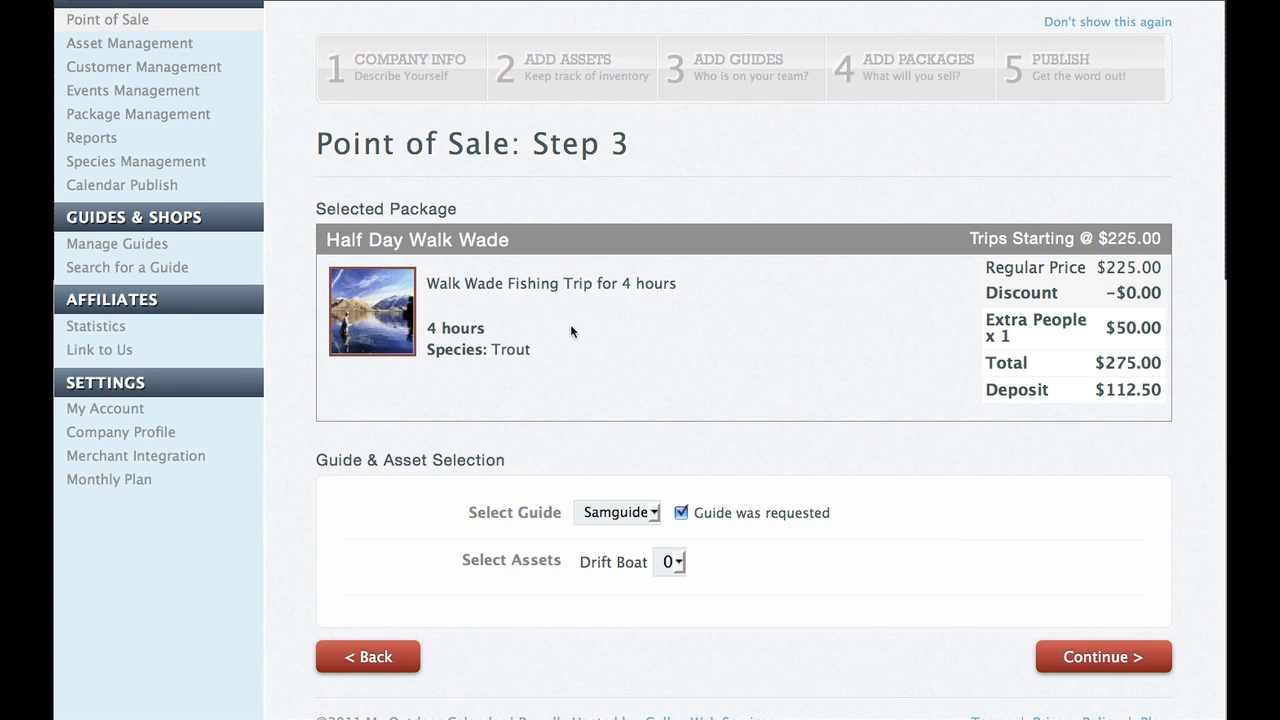
left_click(677, 568)
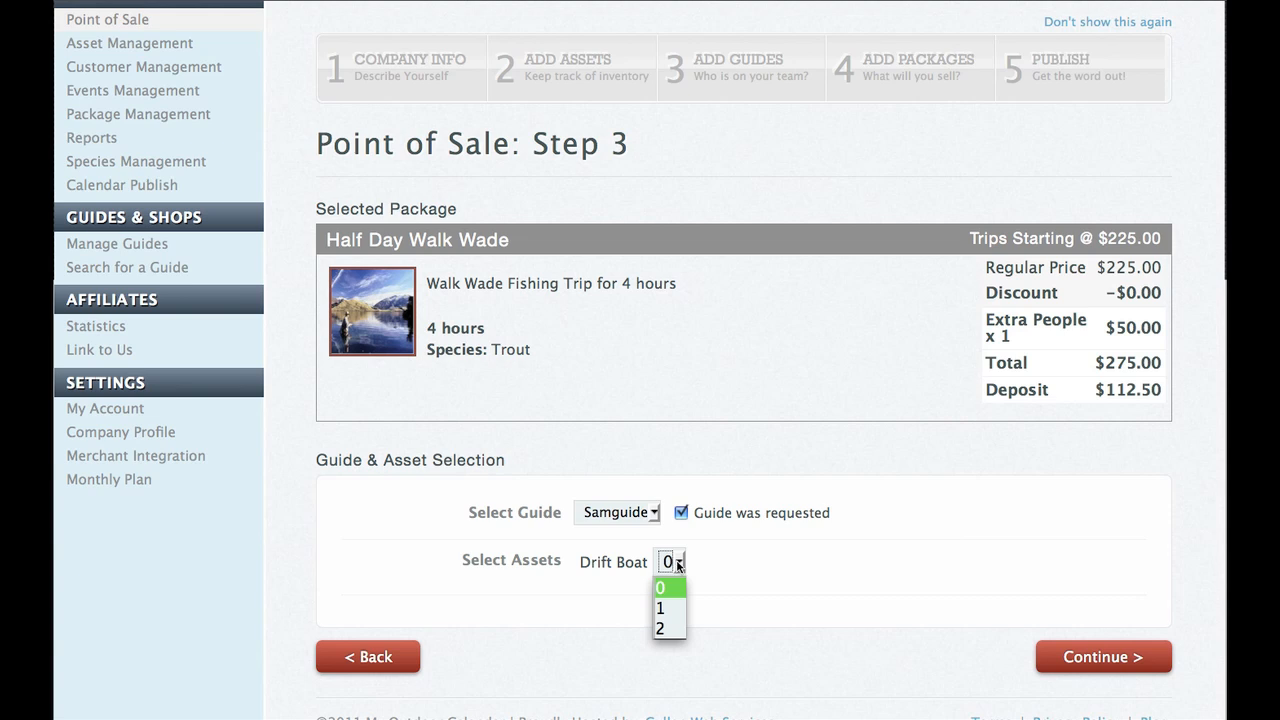
left_click(668, 590)
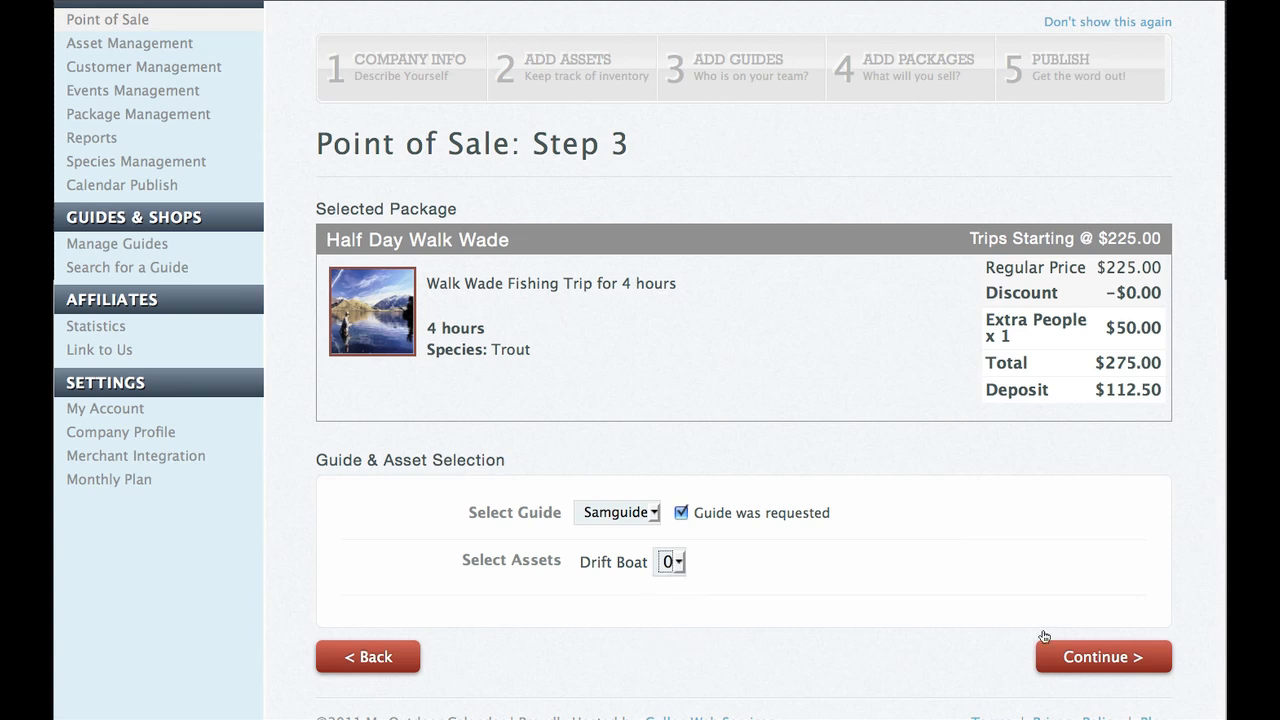
Continue to the Step 4 review and add the note 'Really excited.'.
left_click(1095, 658)
scroll(876, 578, "down", 5)
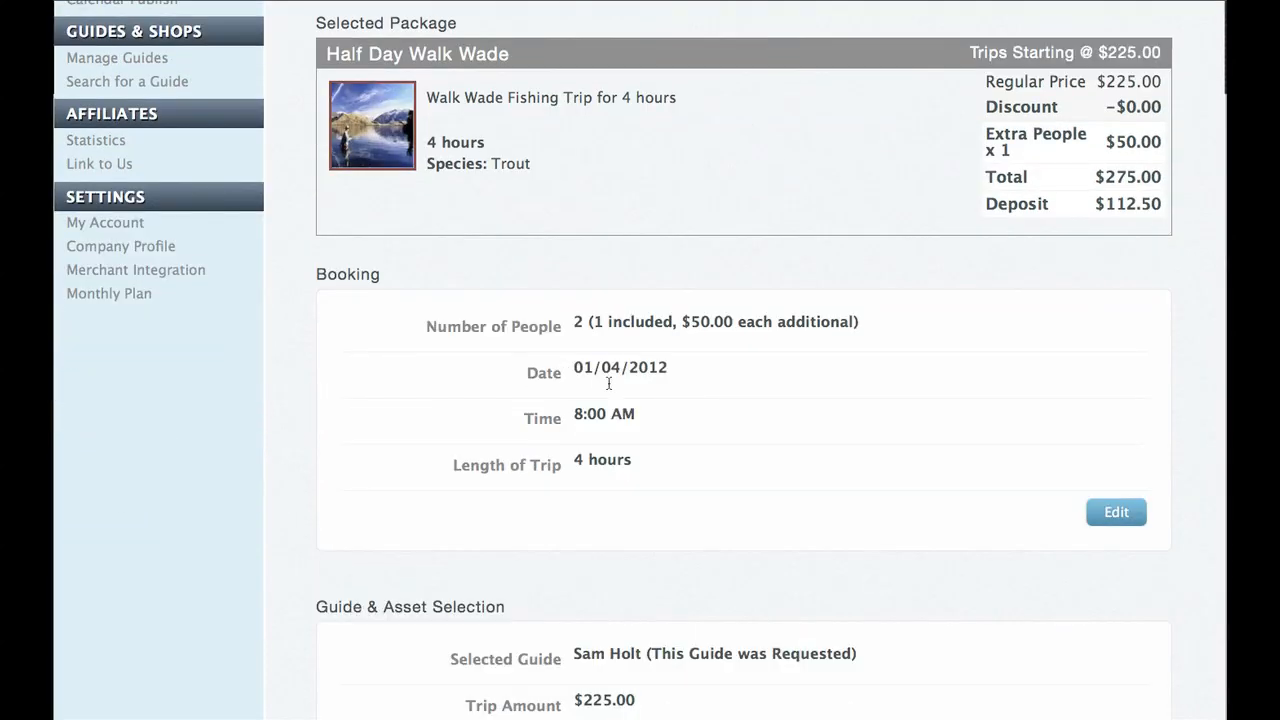
scroll(638, 326, "down", 1)
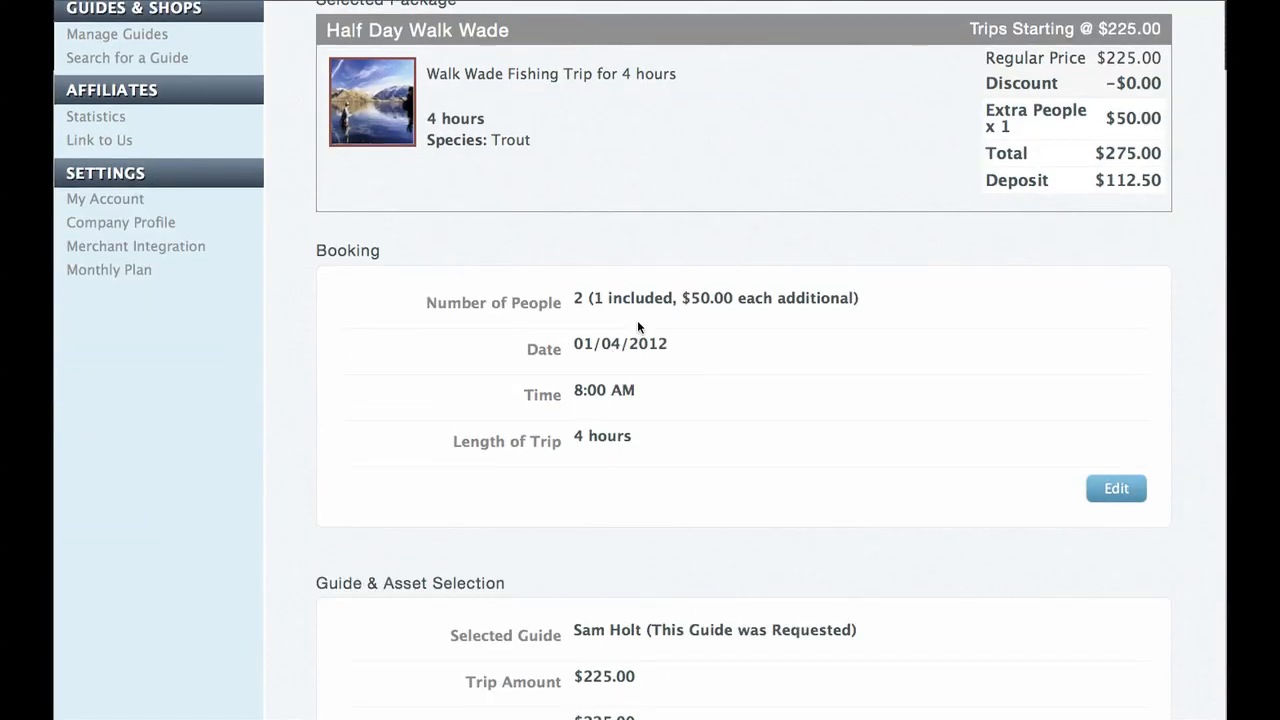
scroll(756, 305, "down", 5)
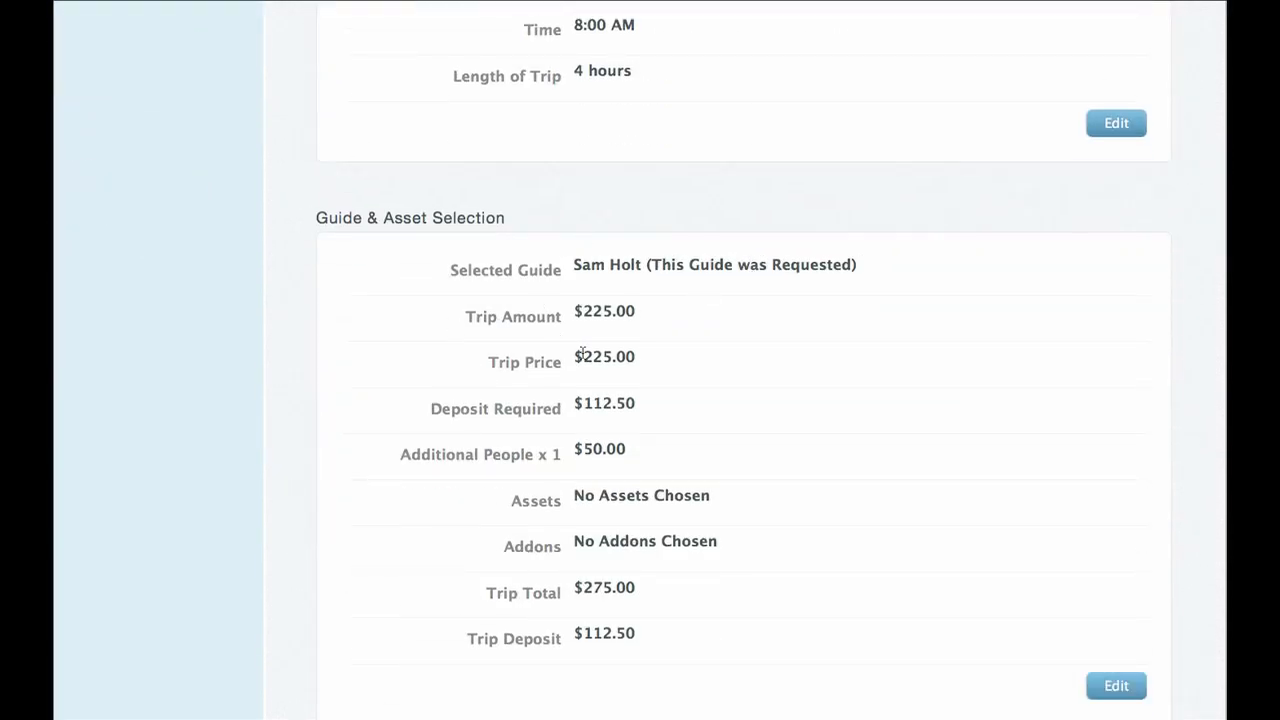
scroll(578, 352, "down", 2)
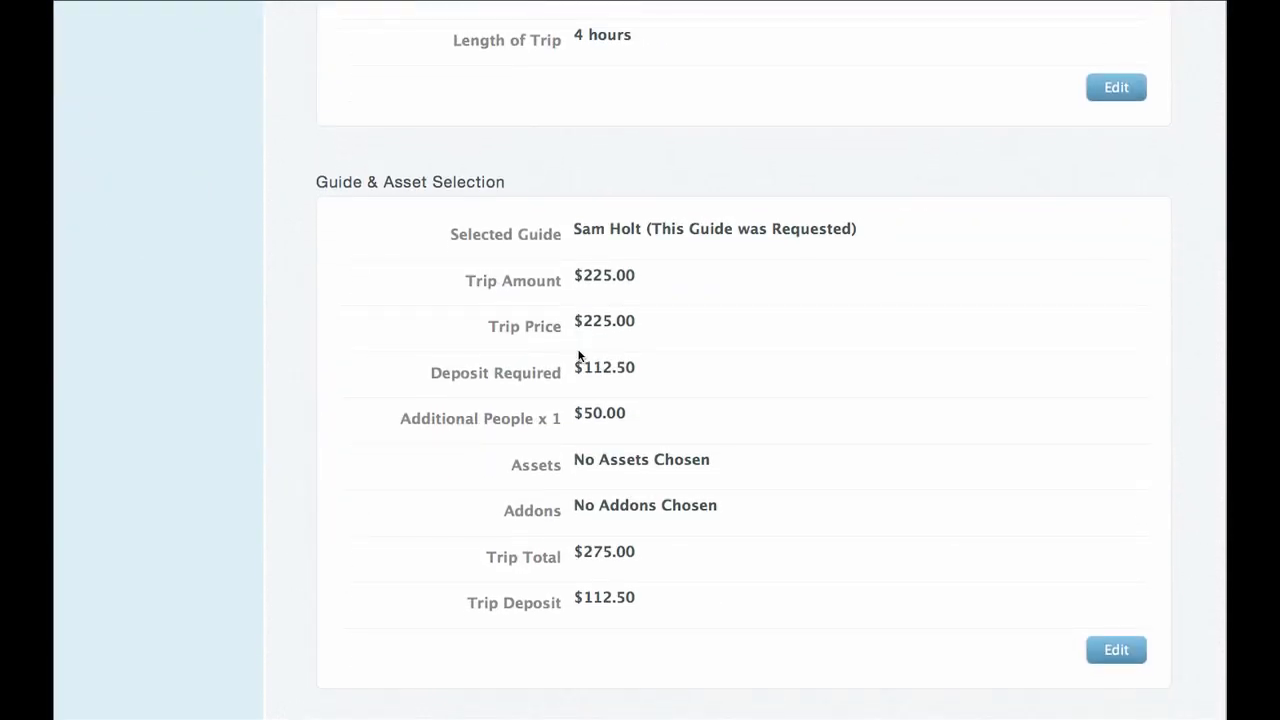
scroll(578, 355, "down", 2)
scroll(609, 420, "down", 5)
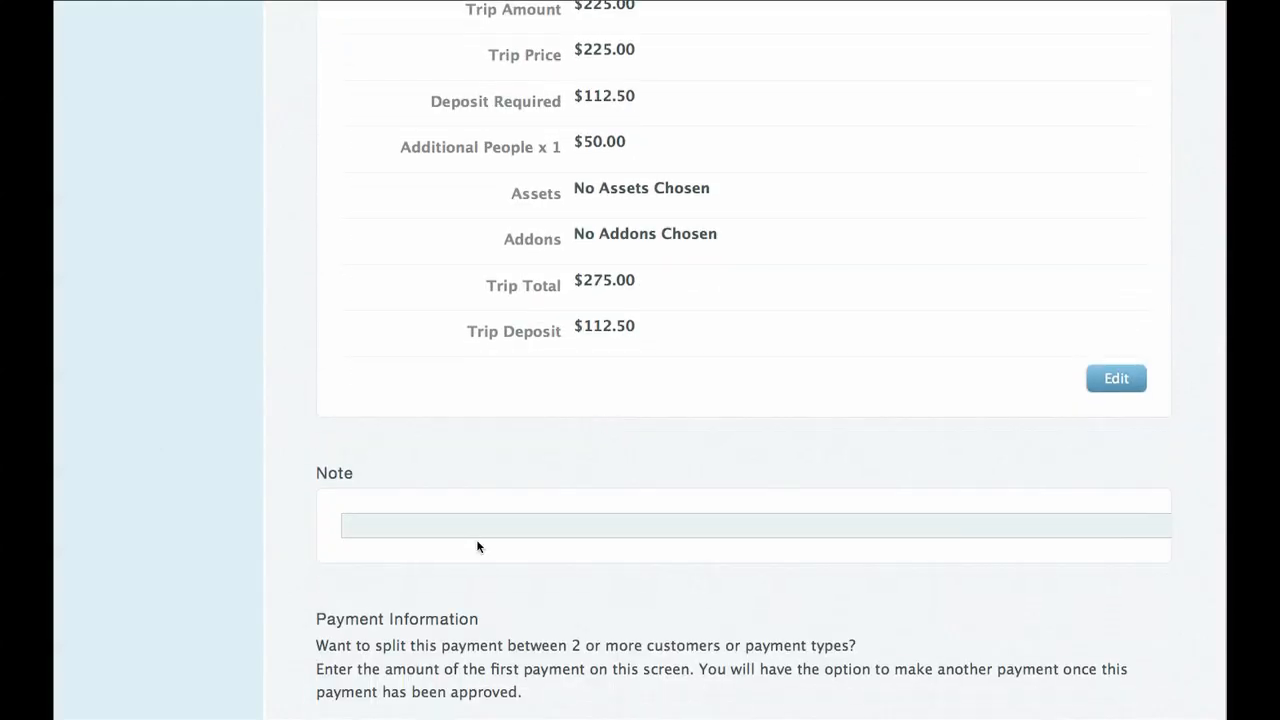
type("Really excited.")
Keep the 112.50 amount with 0.00 tip and go to the customer e-mail field.
scroll(698, 487, "up", 1)
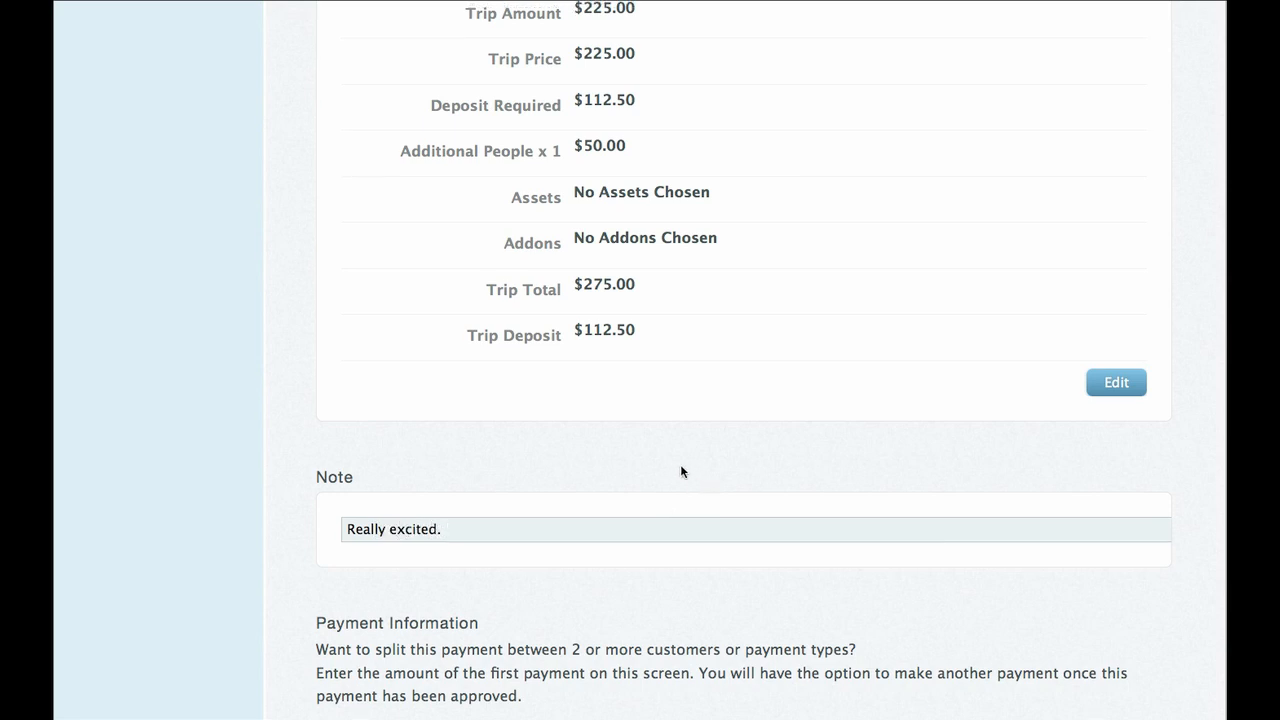
scroll(682, 471, "down", 5)
scroll(681, 460, "down", 2)
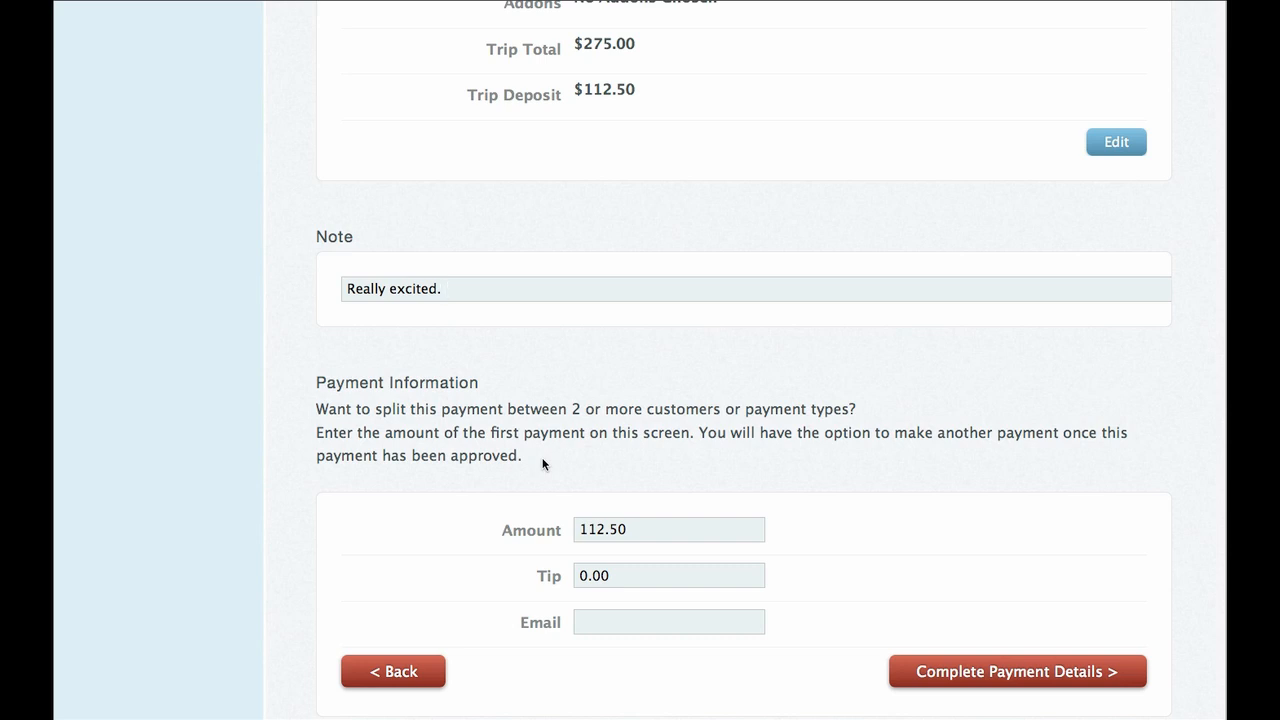
scroll(562, 464, "down", 2)
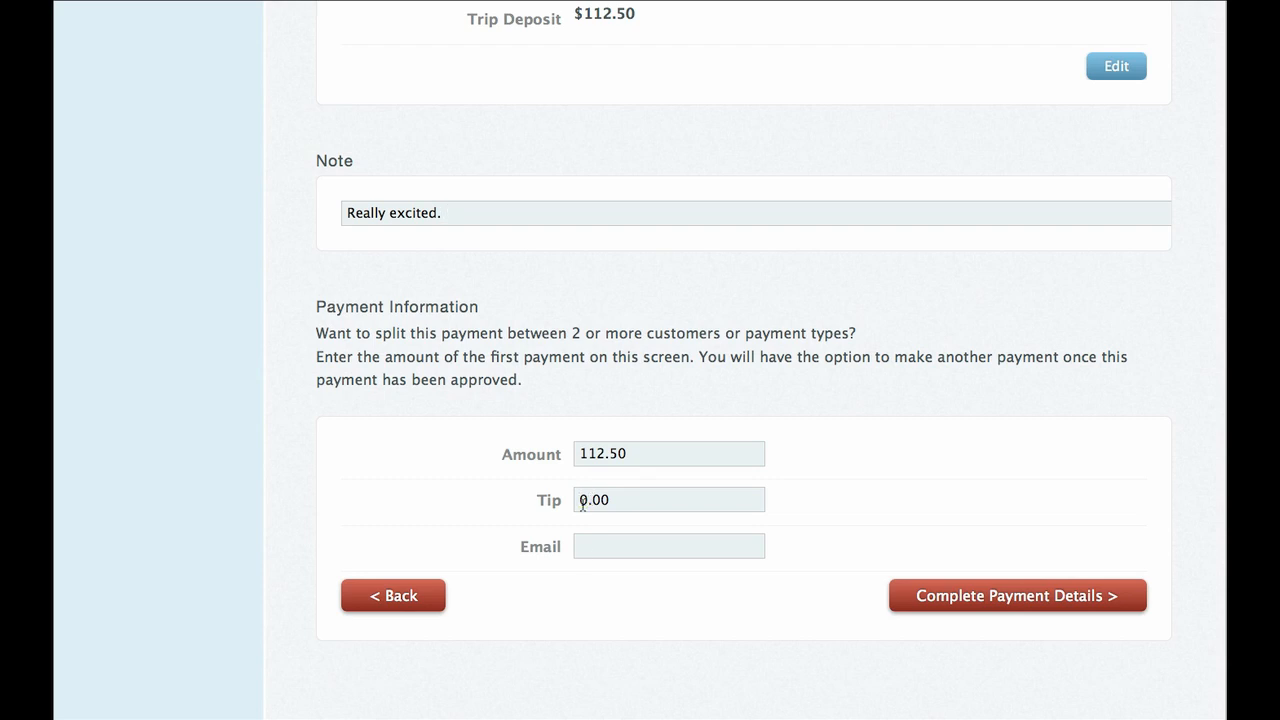
left_click(591, 551)
left_click(1019, 596)
scroll(875, 570, "down", 5)
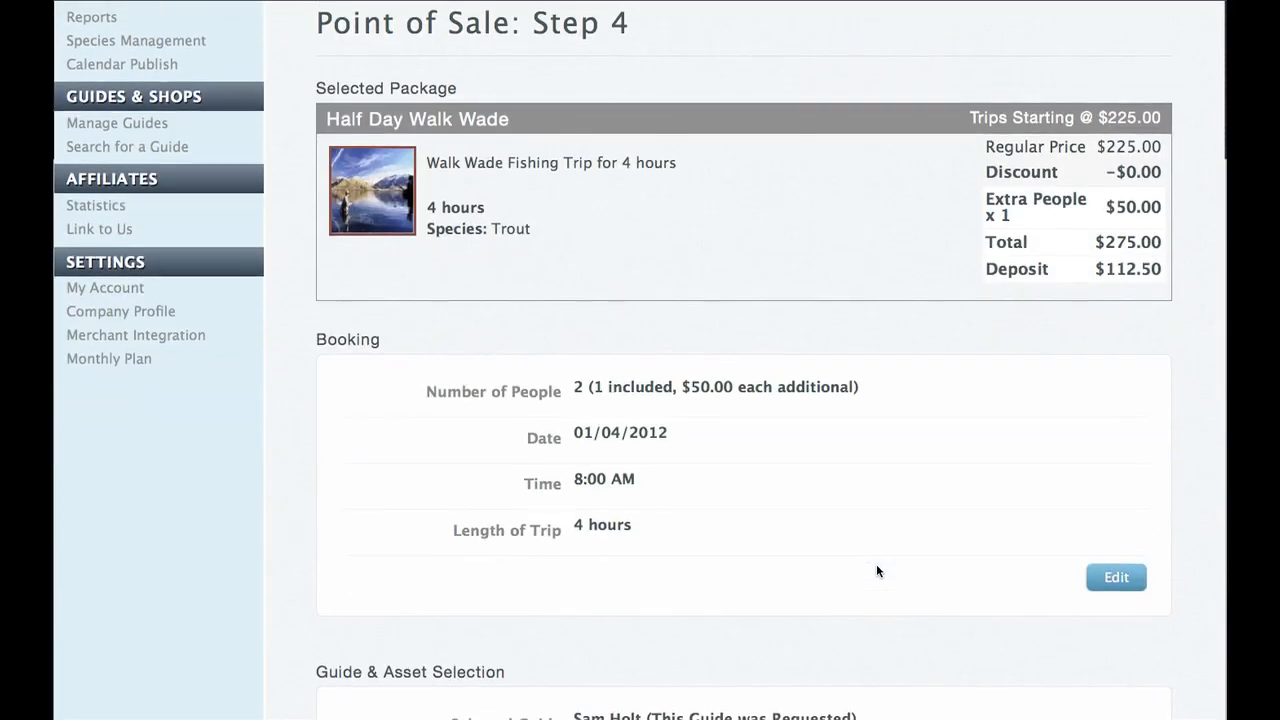
scroll(876, 566, "down", 2)
scroll(489, 265, "down", 2)
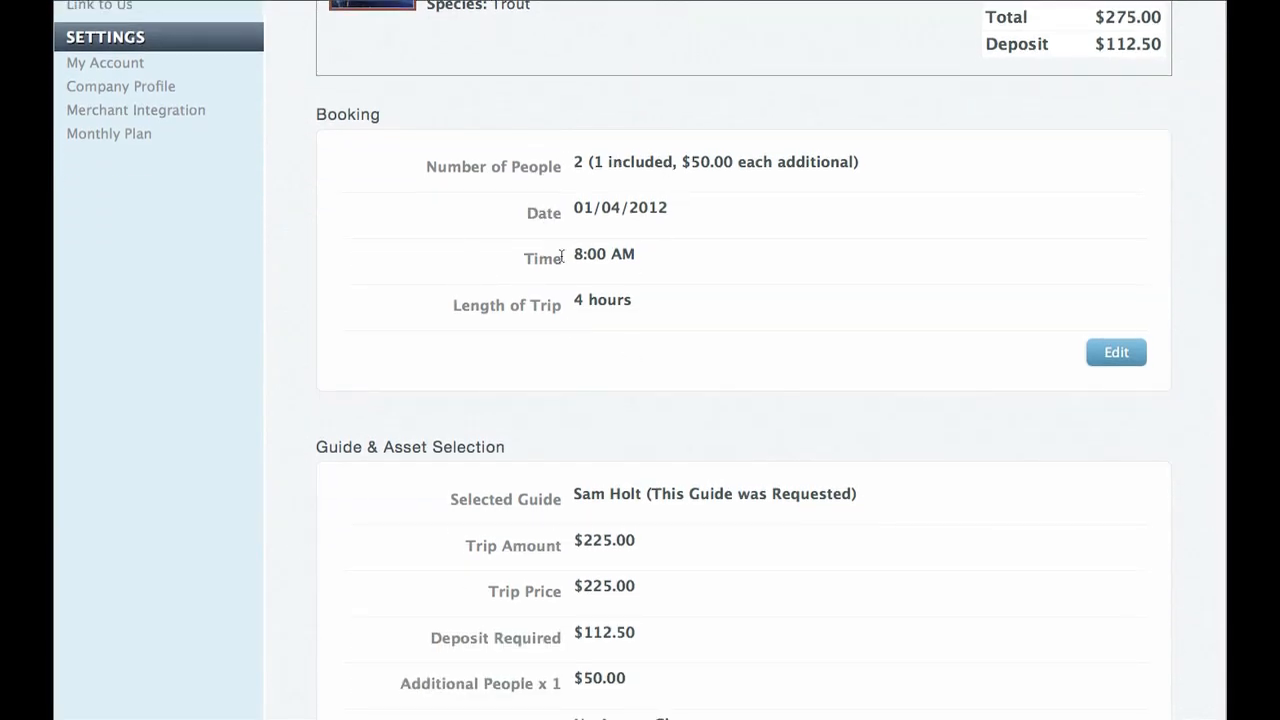
scroll(563, 252, "down", 3)
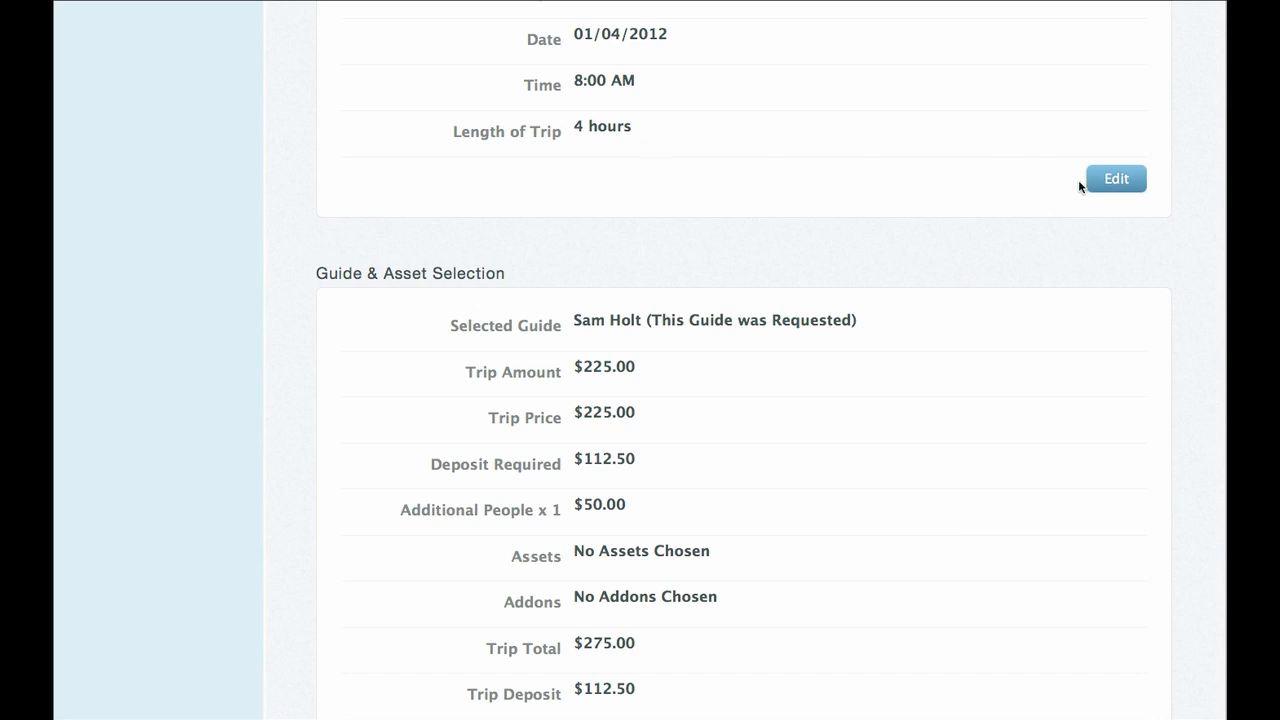
scroll(790, 221, "down", 3)
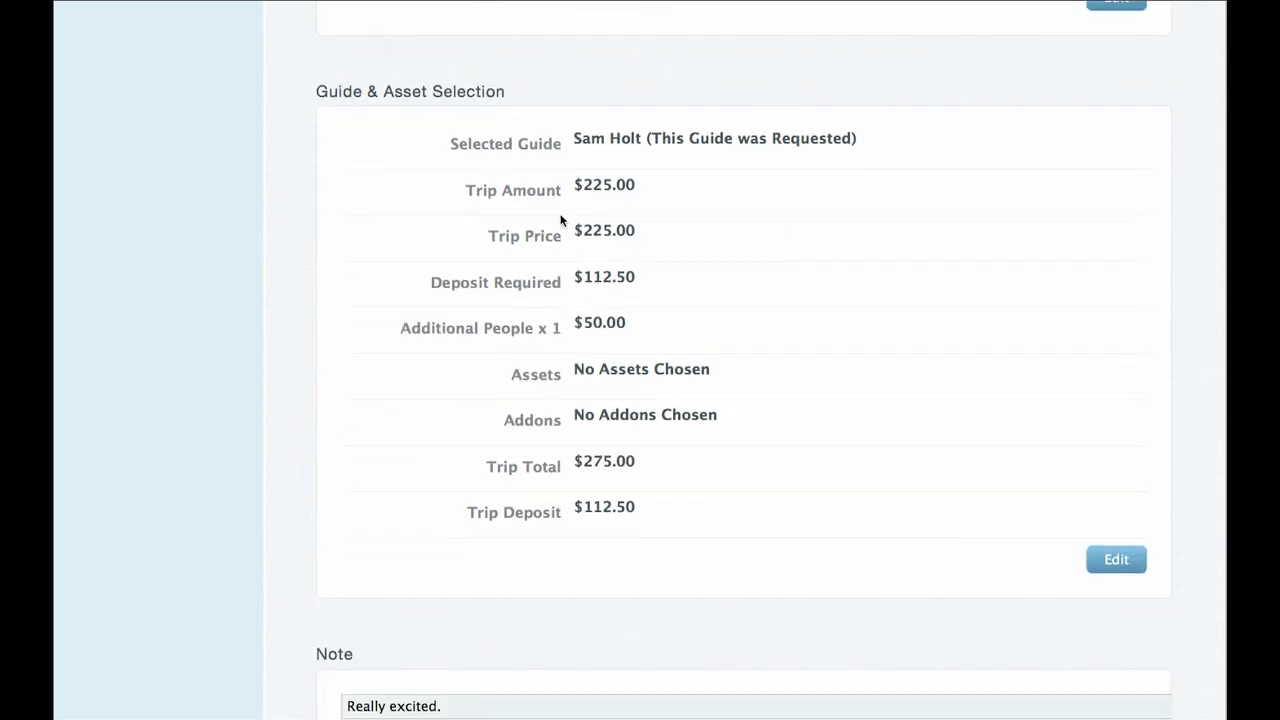
left_click(1118, 561)
scroll(765, 410, "down", 4)
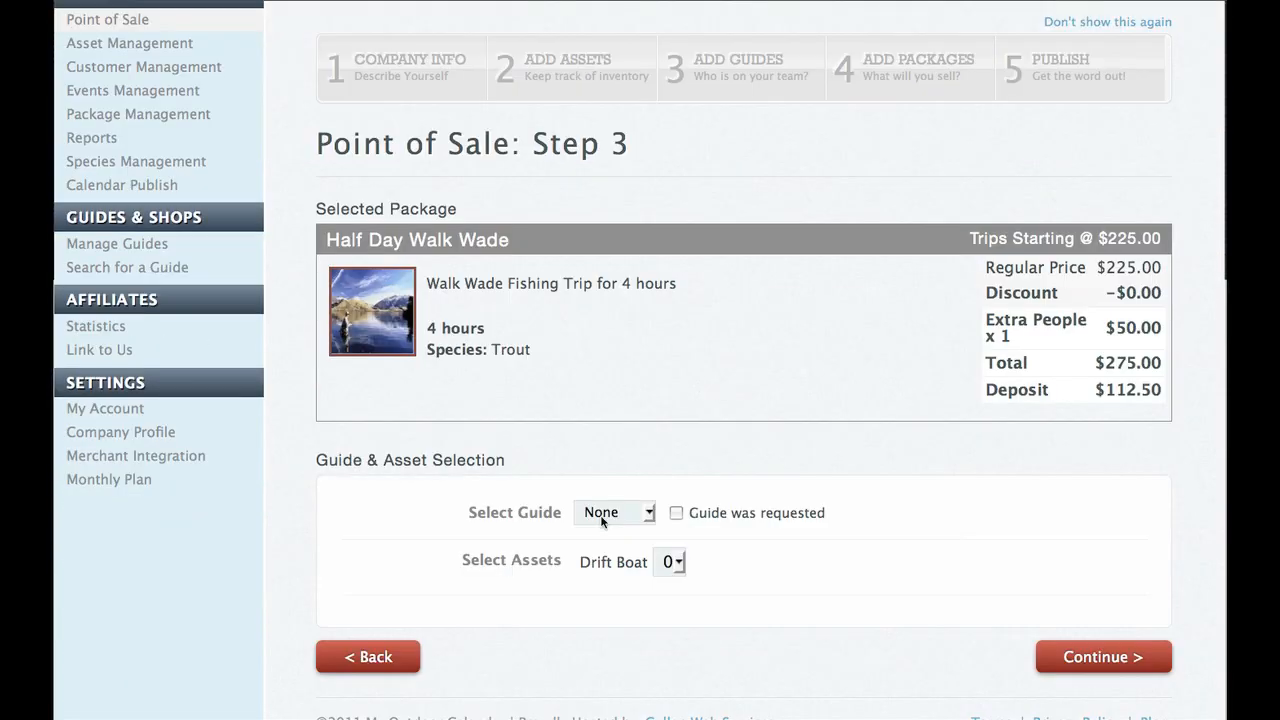
left_click(668, 562)
left_click(663, 588)
left_click(1050, 654)
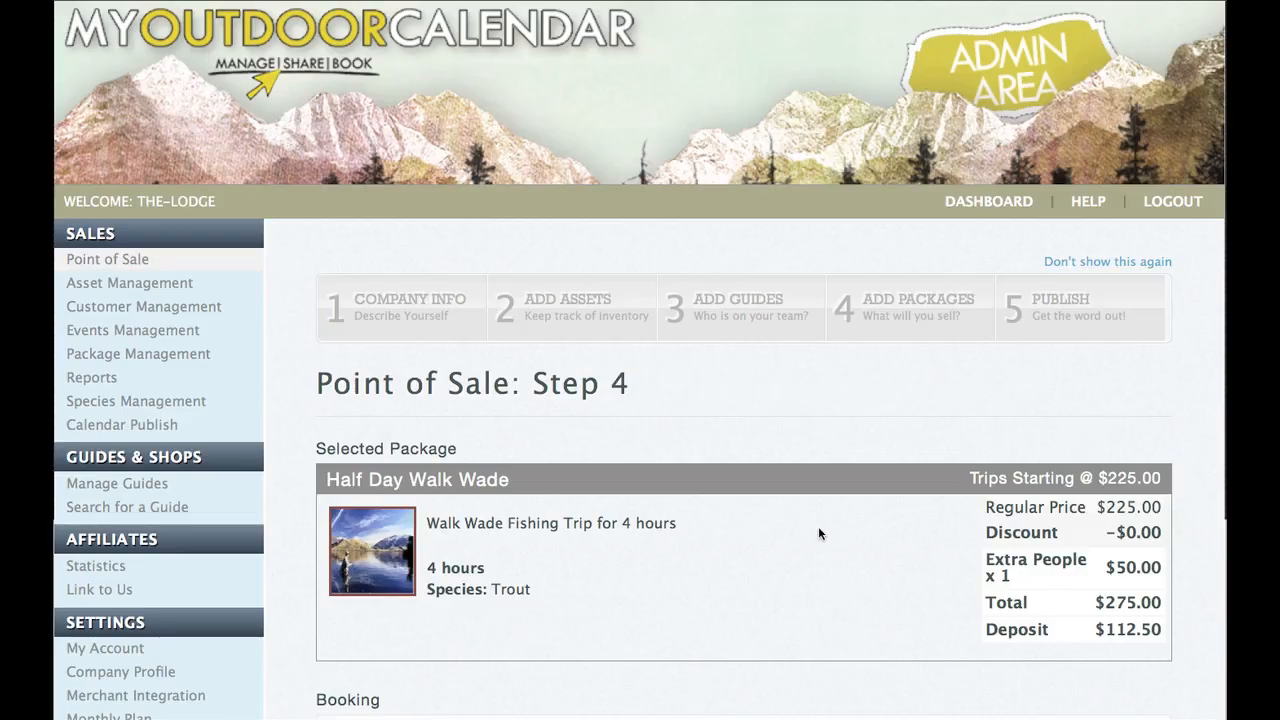
scroll(822, 538, "down", 10)
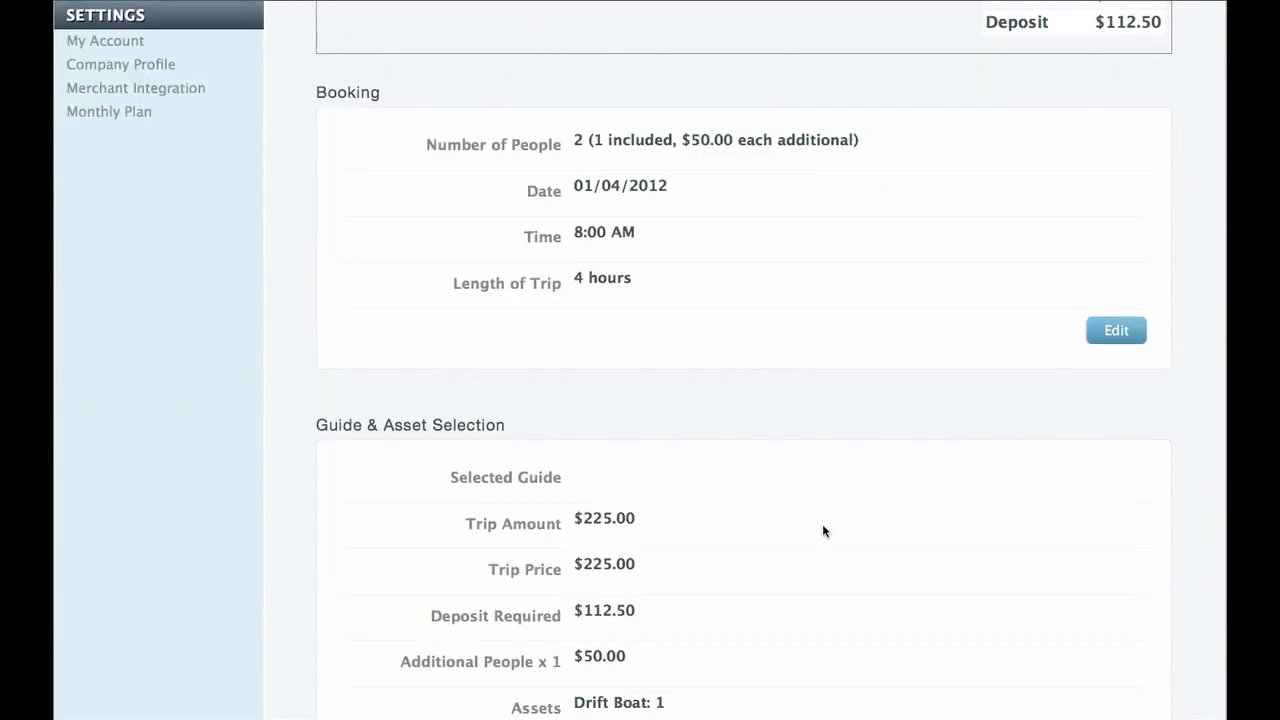
scroll(760, 455, "down", 2)
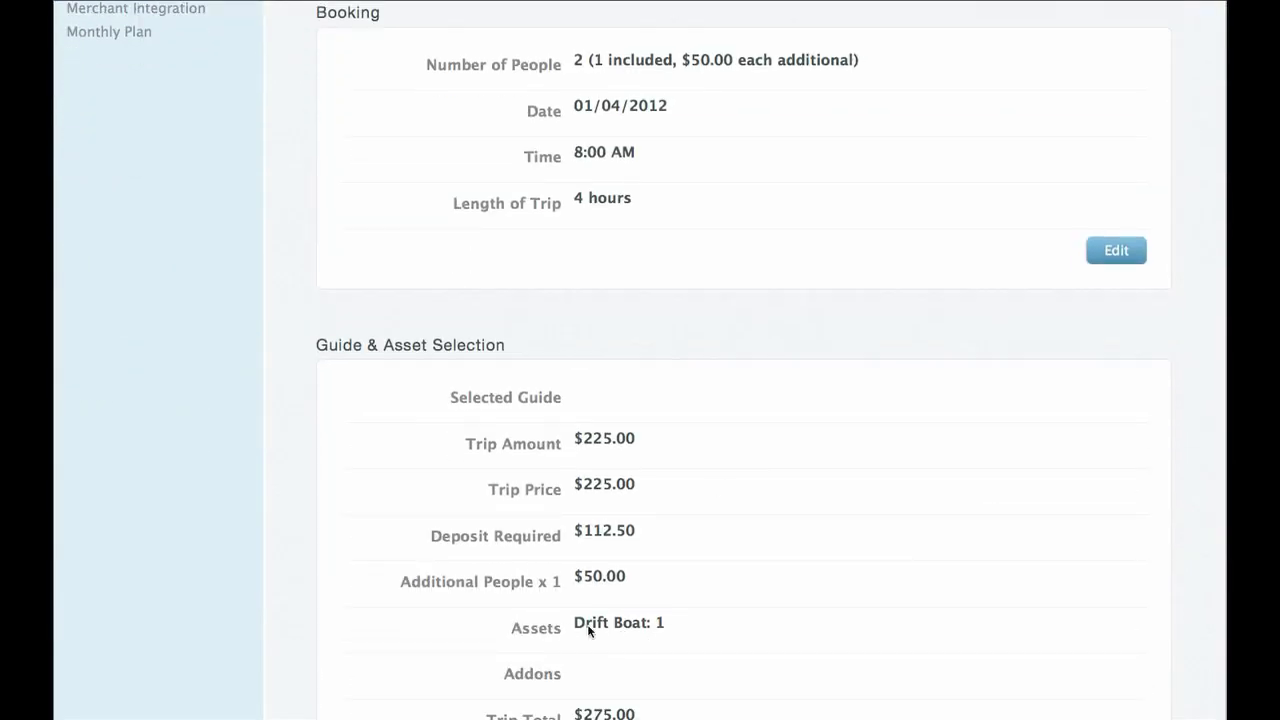
scroll(600, 622, "down", 5)
scroll(659, 612, "down", 9)
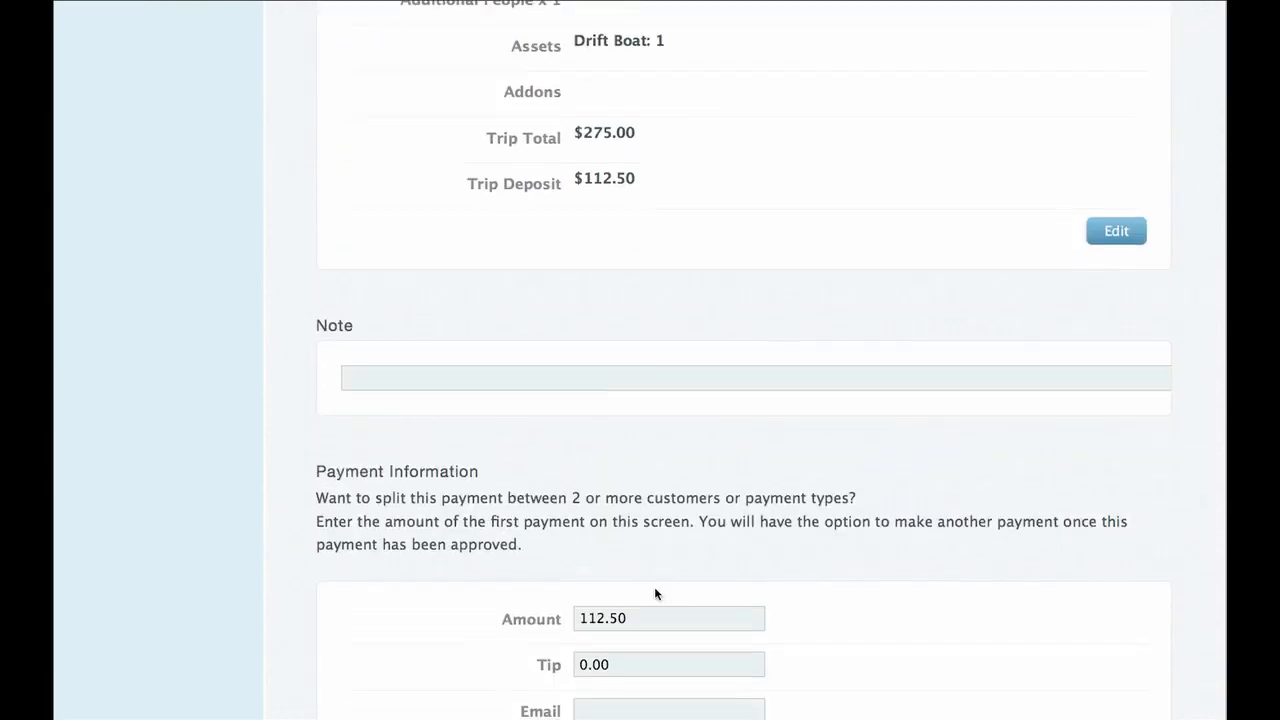
scroll(655, 593, "down", 5)
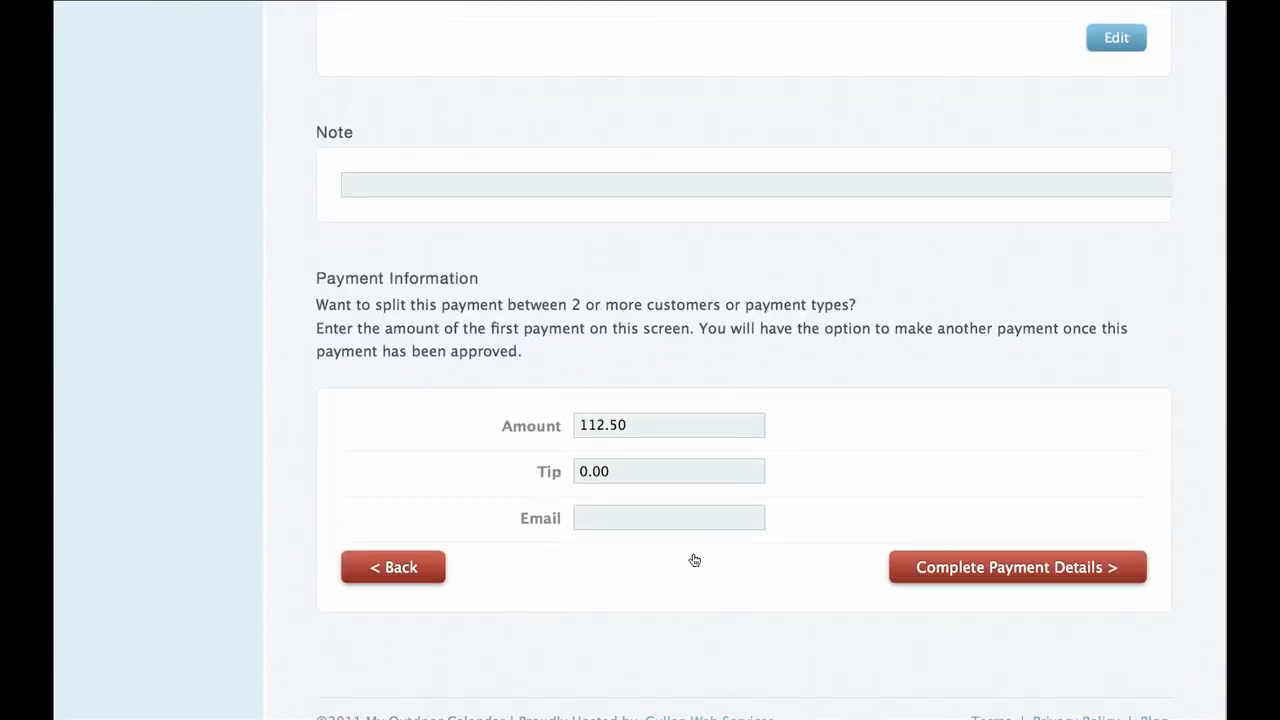
Open the full payment form and set the payment method to Check.
left_click(976, 568)
scroll(890, 568, "down", 10)
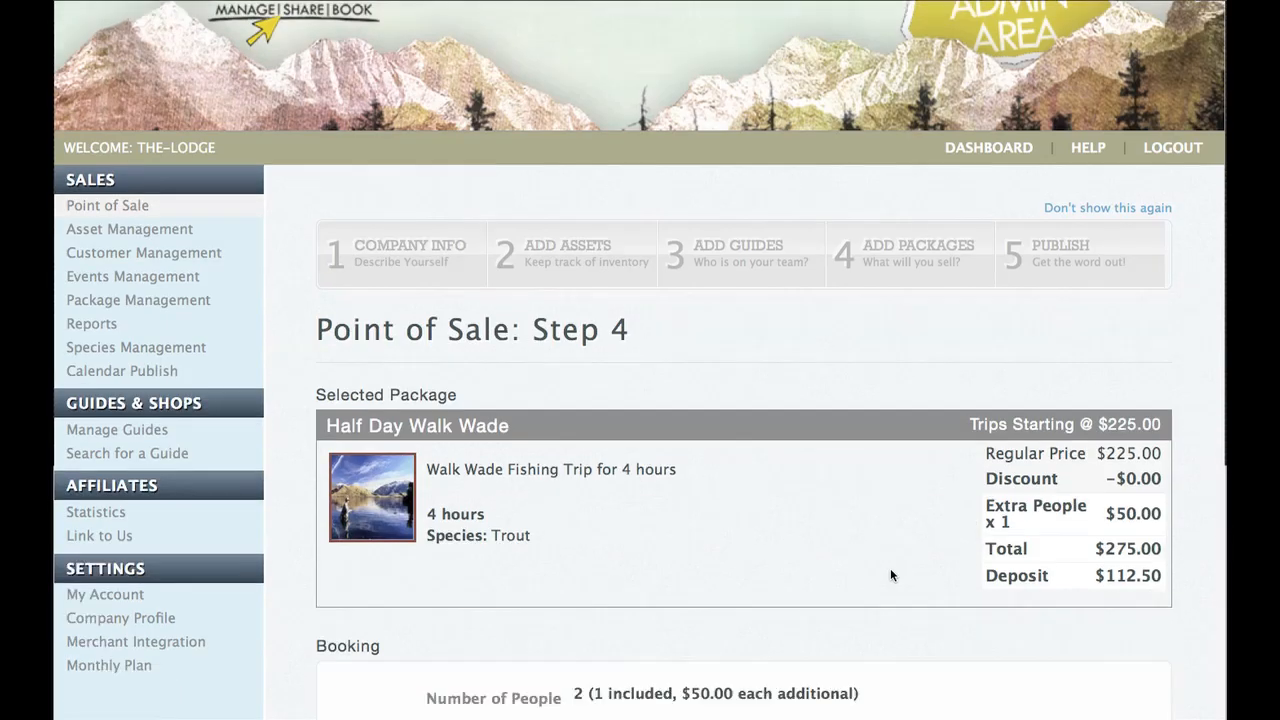
scroll(889, 575, "down", 18)
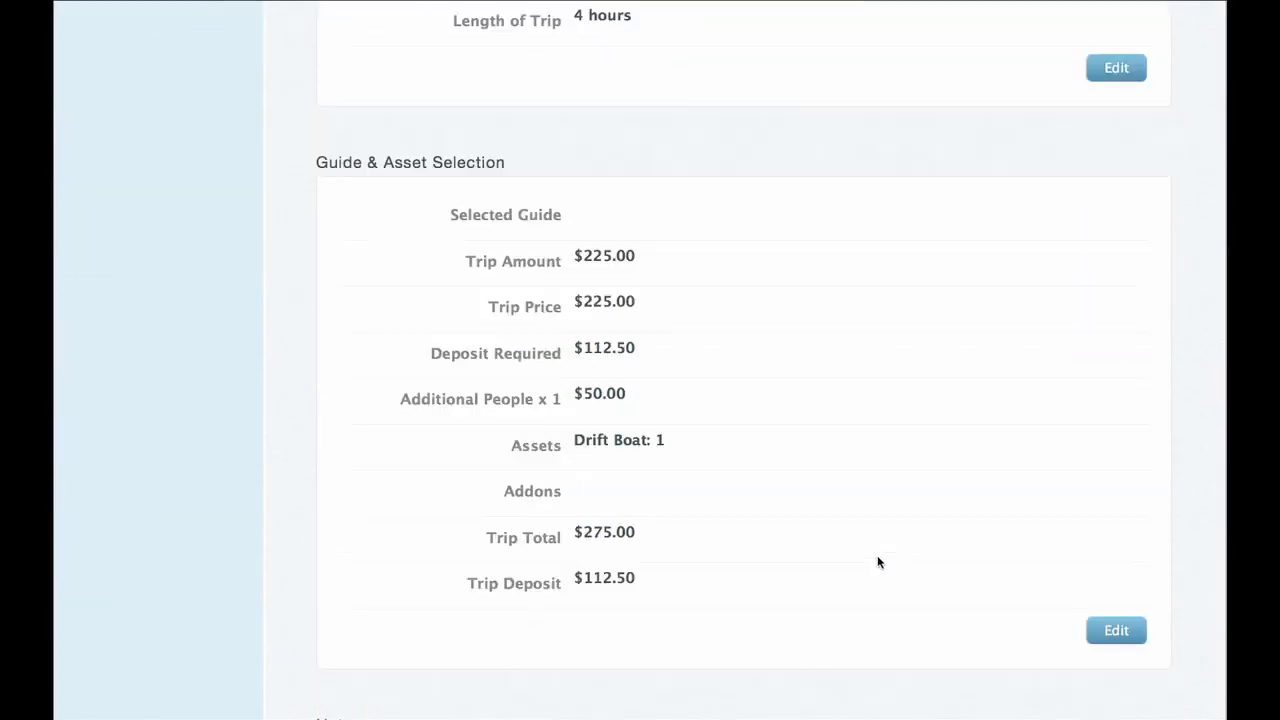
scroll(877, 555, "down", 12)
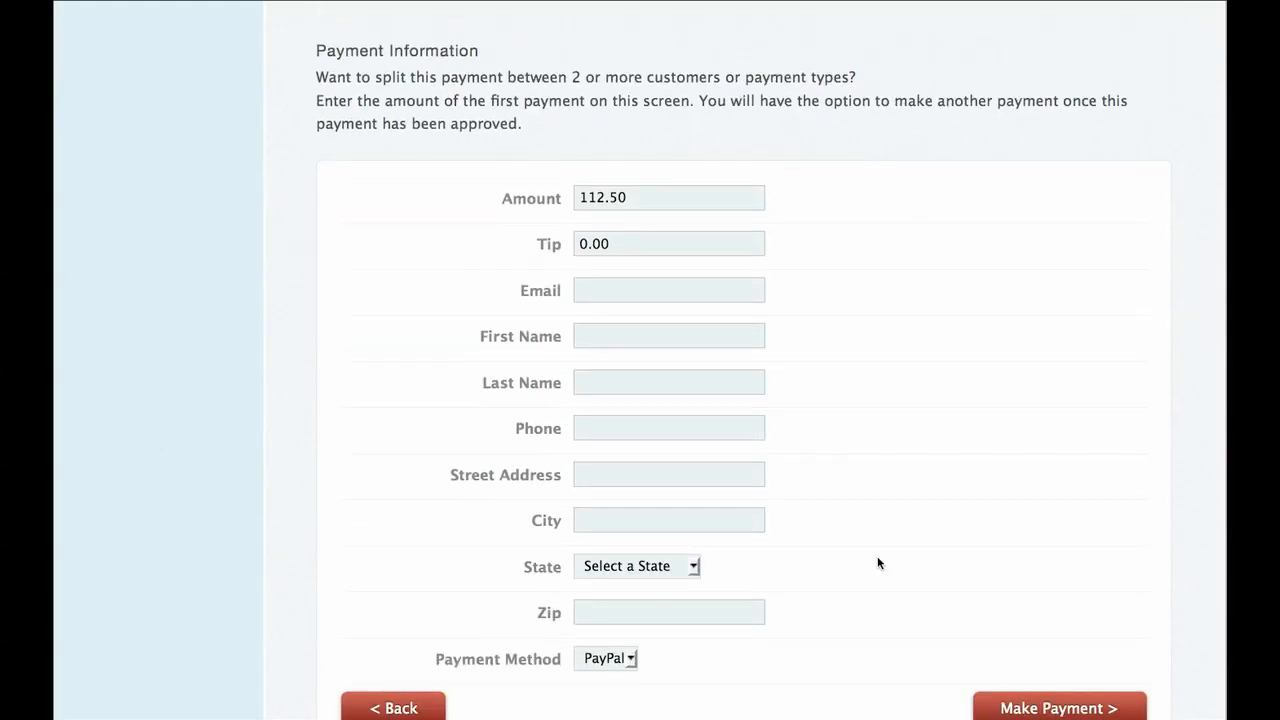
left_click(628, 659)
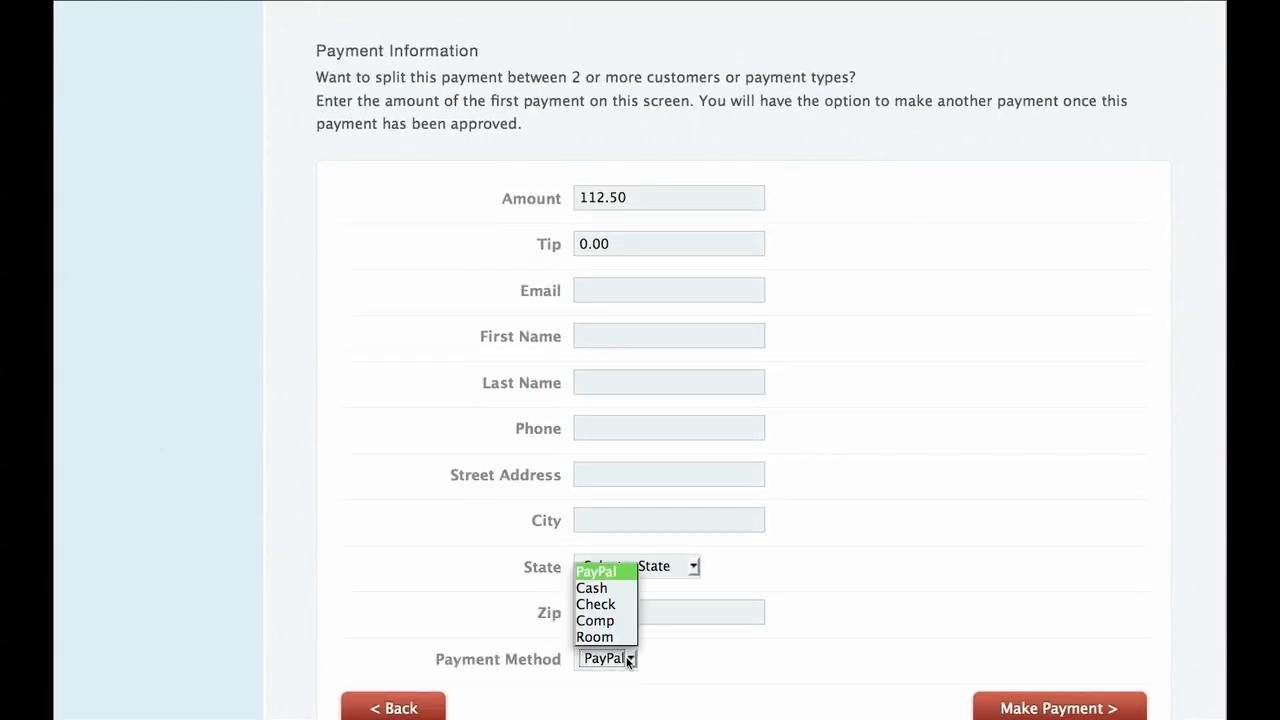
left_click(615, 604)
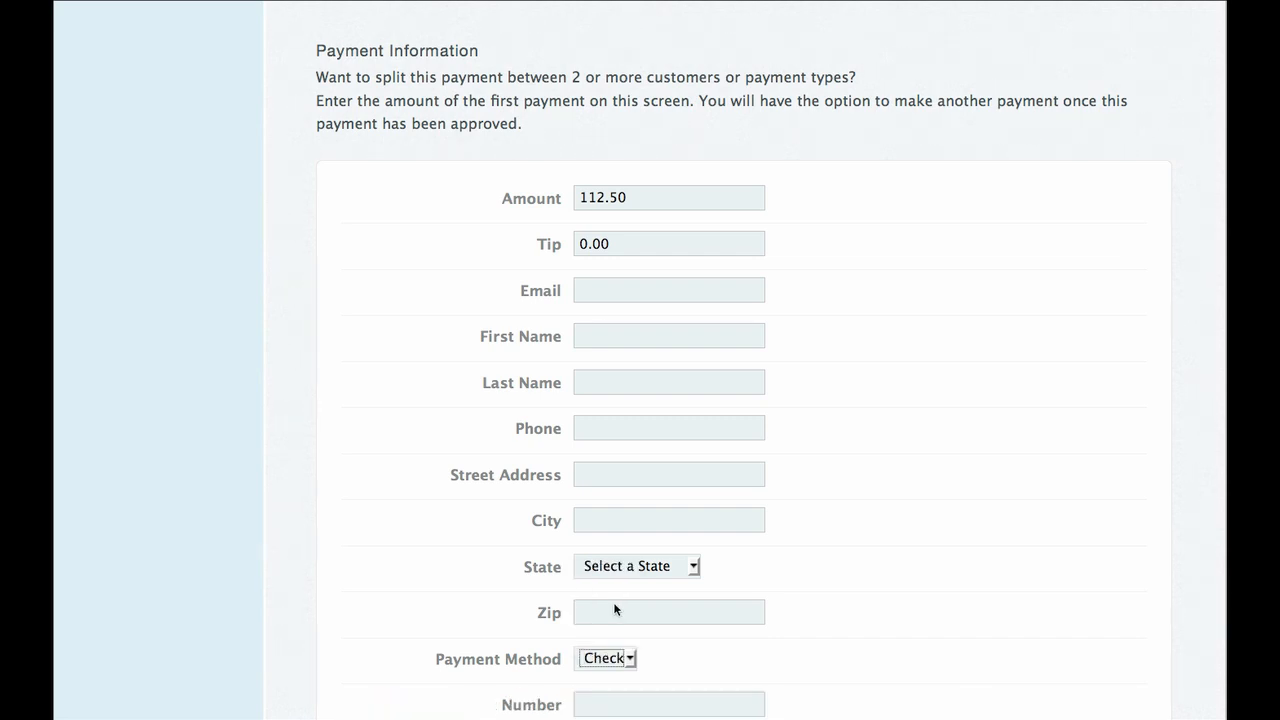
Fill in the customer's e-mail, first and last name, and phone number.
scroll(609, 481, "down", 1)
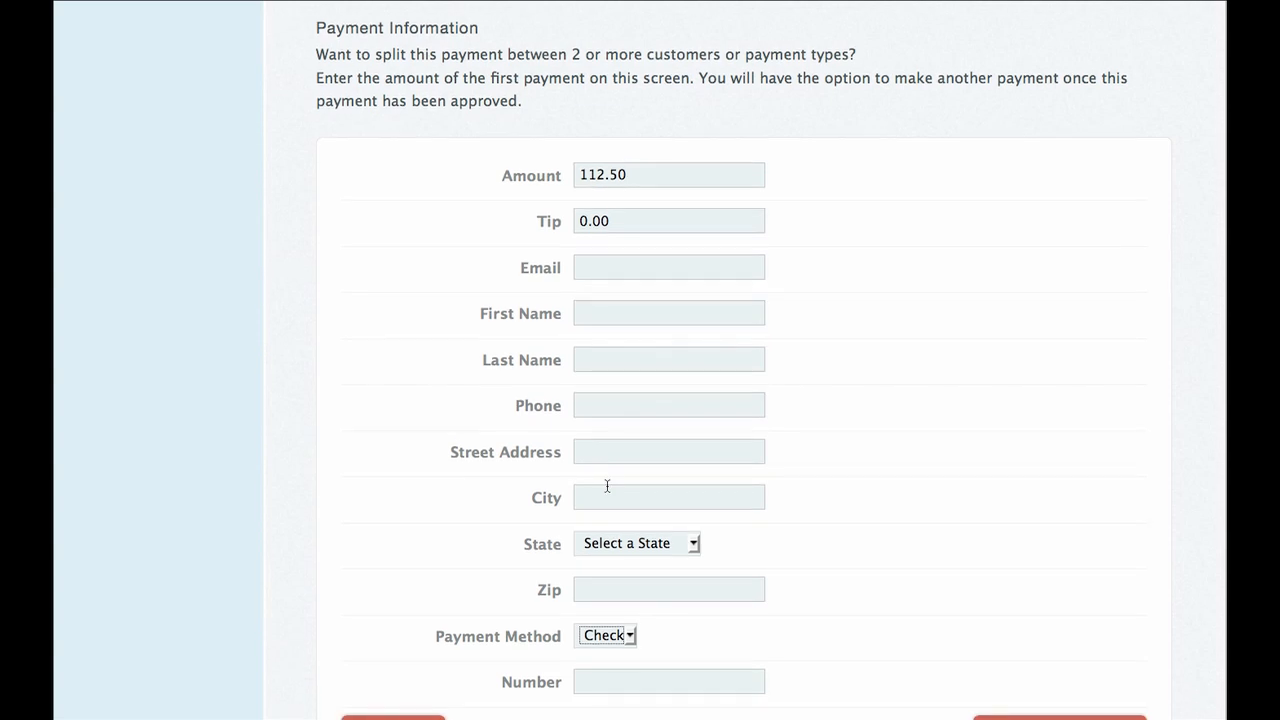
left_click(614, 270)
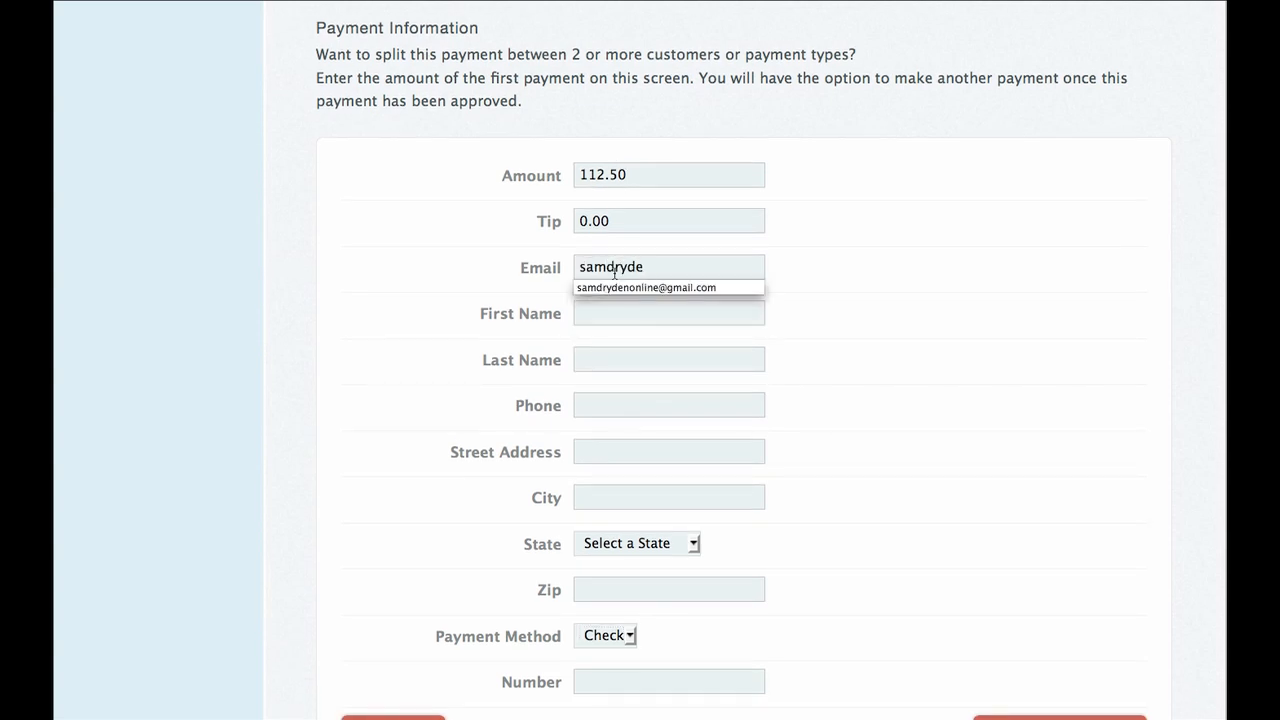
key("Down")
key("Return")
key("Tab")
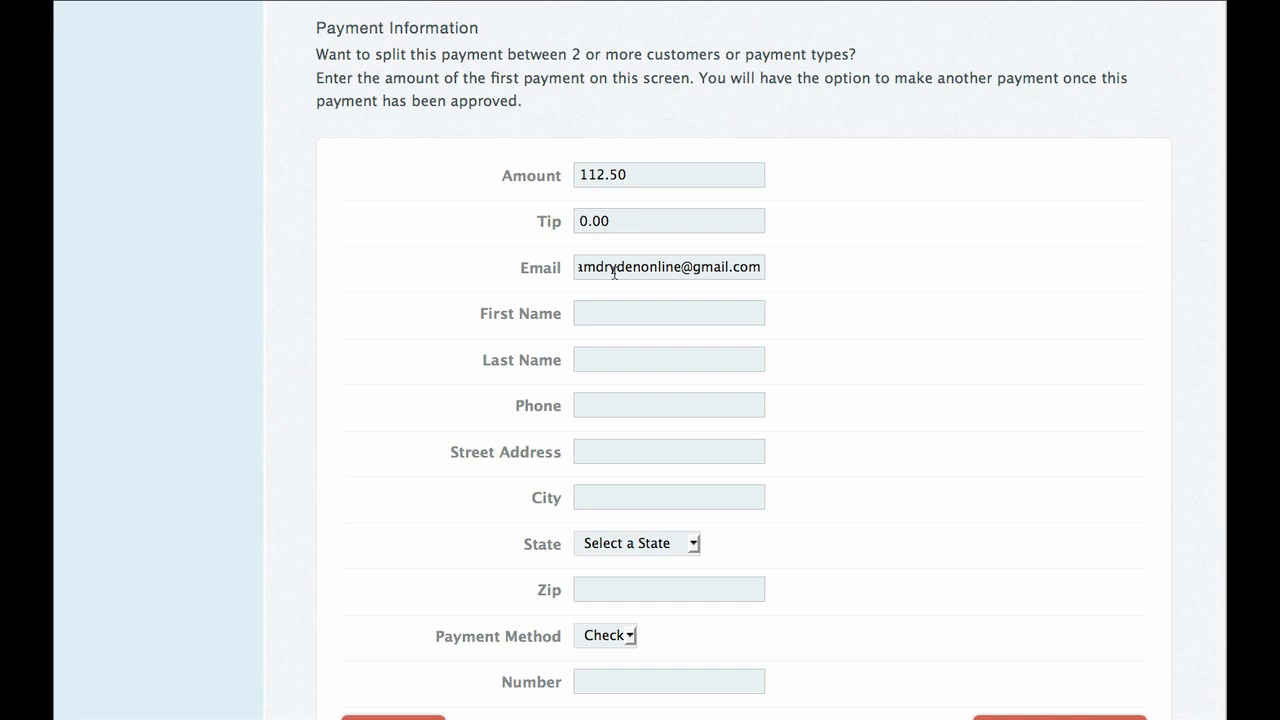
key("Tab")
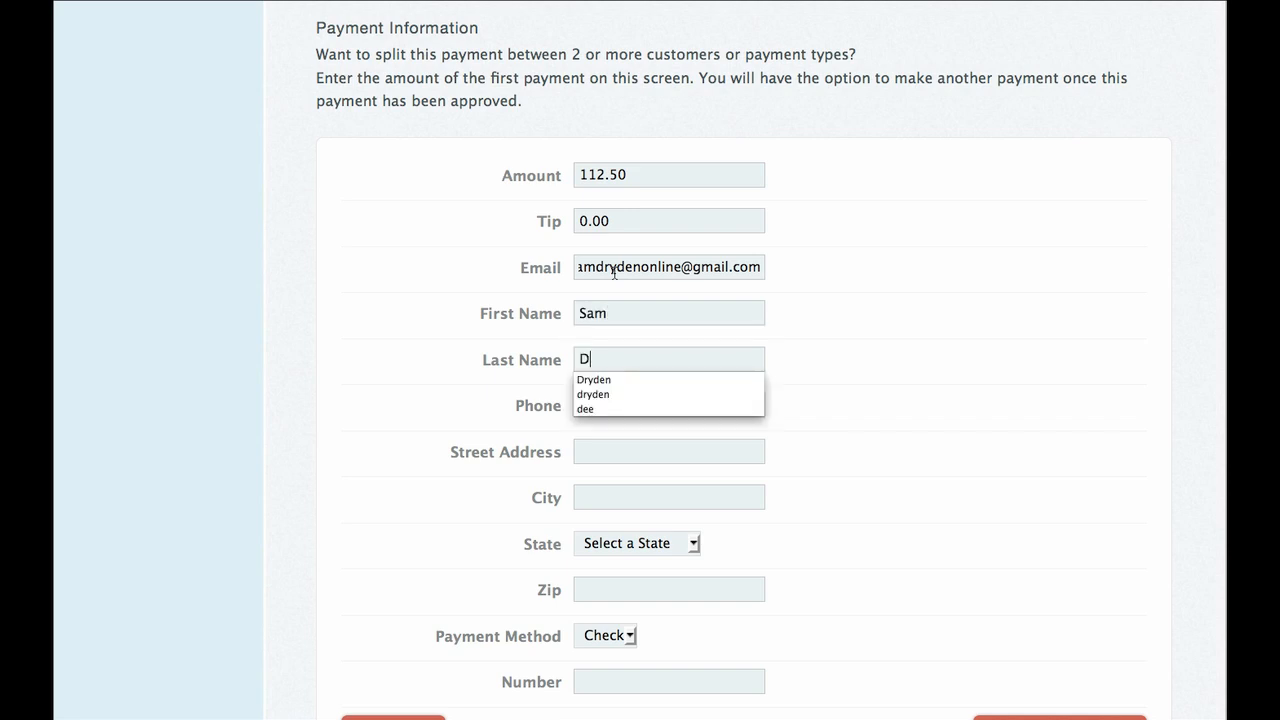
key("Tab")
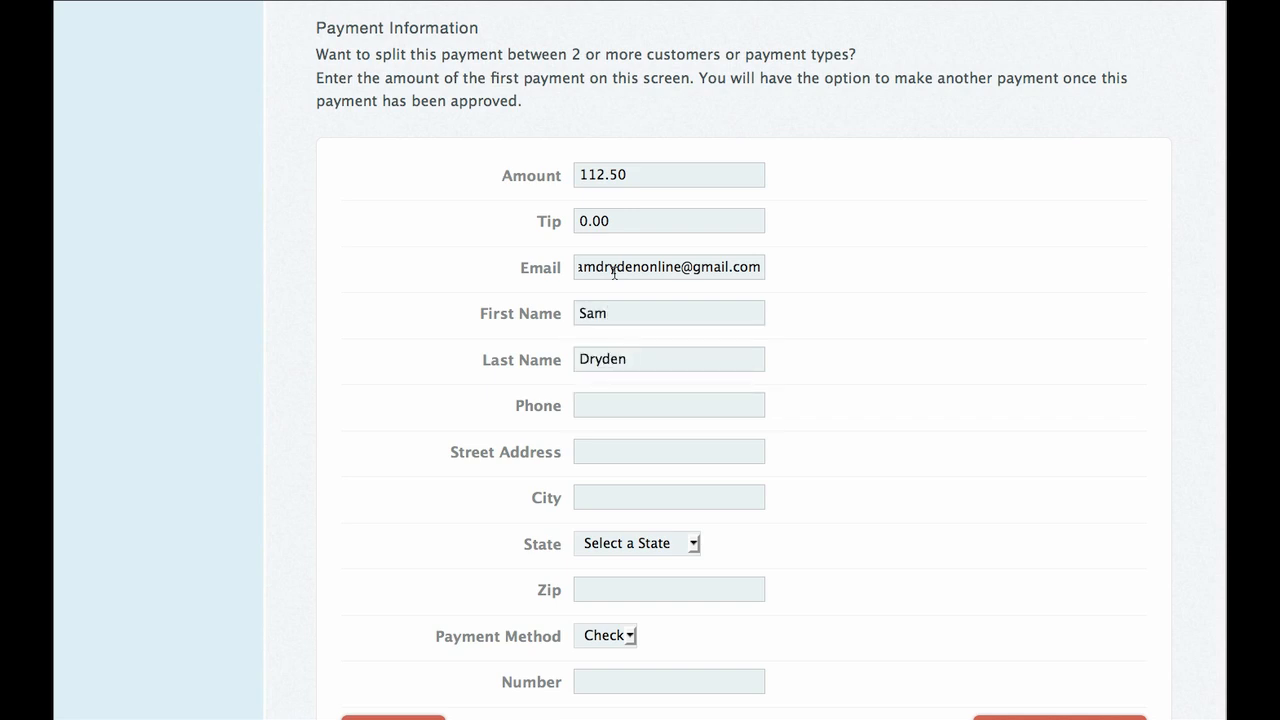
type("555")
key("Down")
key("Return")
key("Tab")
Fill in the customer's street address, city, state and zip code.
key("Down")
key("Down")
key("Return")
key("Tab")
key("Down")
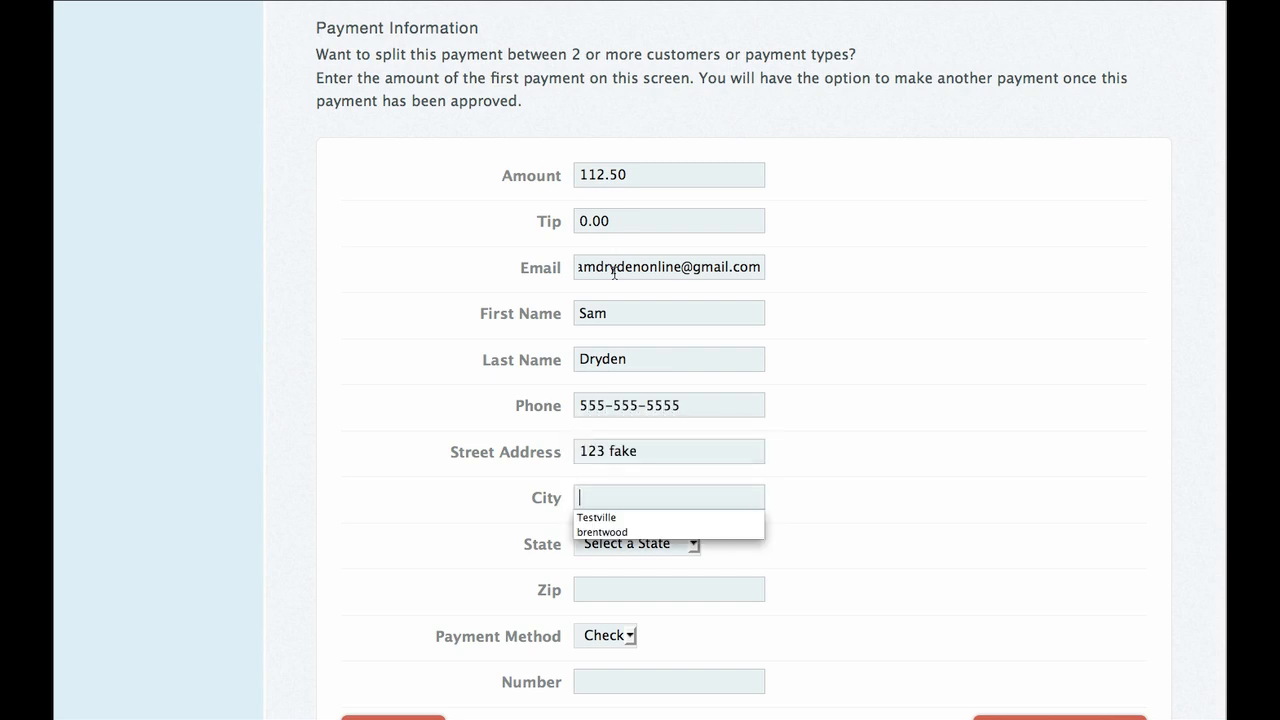
key("Down")
key("Return")
key("Down")
key("t")
key("Tab")
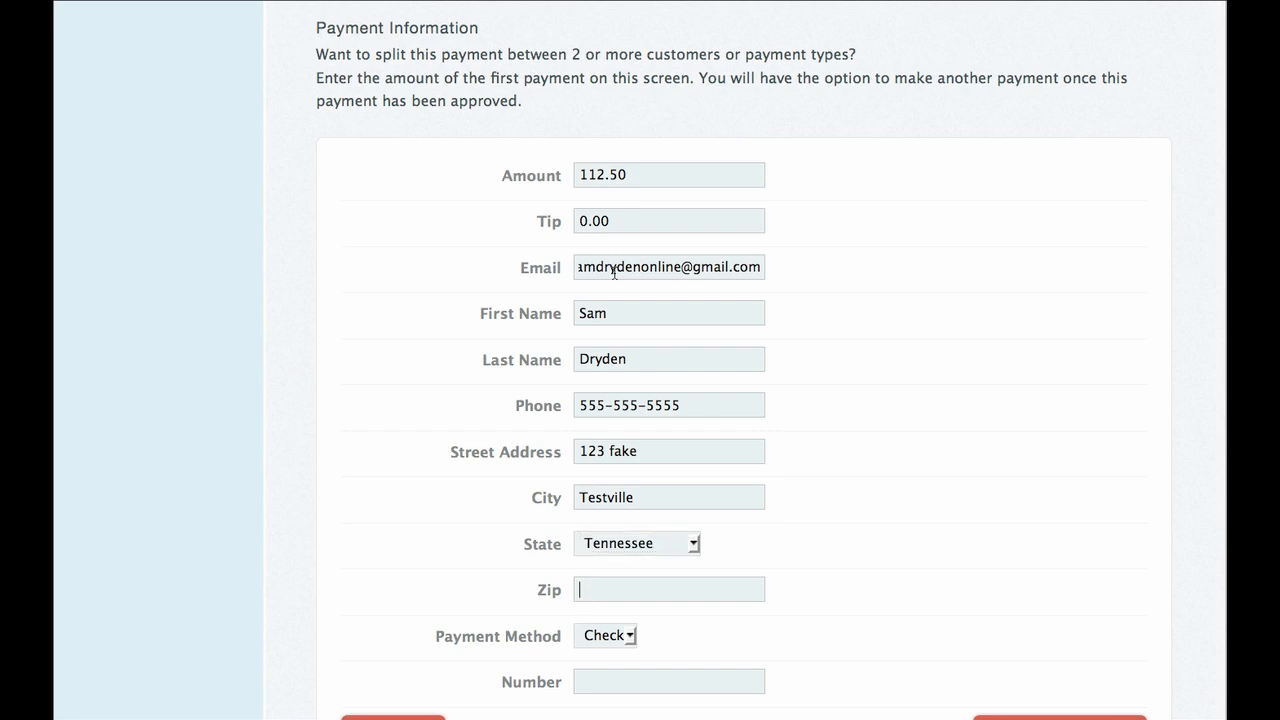
type("37")
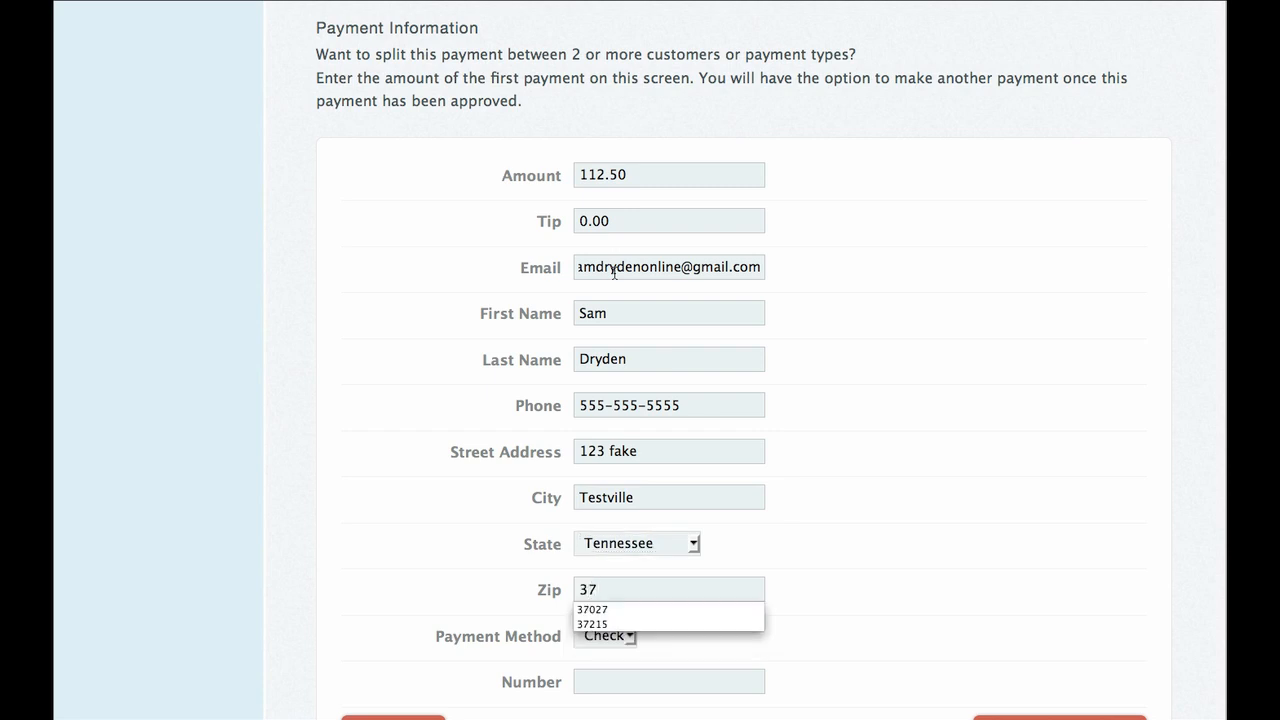
type("215")
Enter the check number and submit the 112.50 check payment.
left_click(606, 611)
scroll(754, 620, "down", 1)
left_click(669, 649)
type("445")
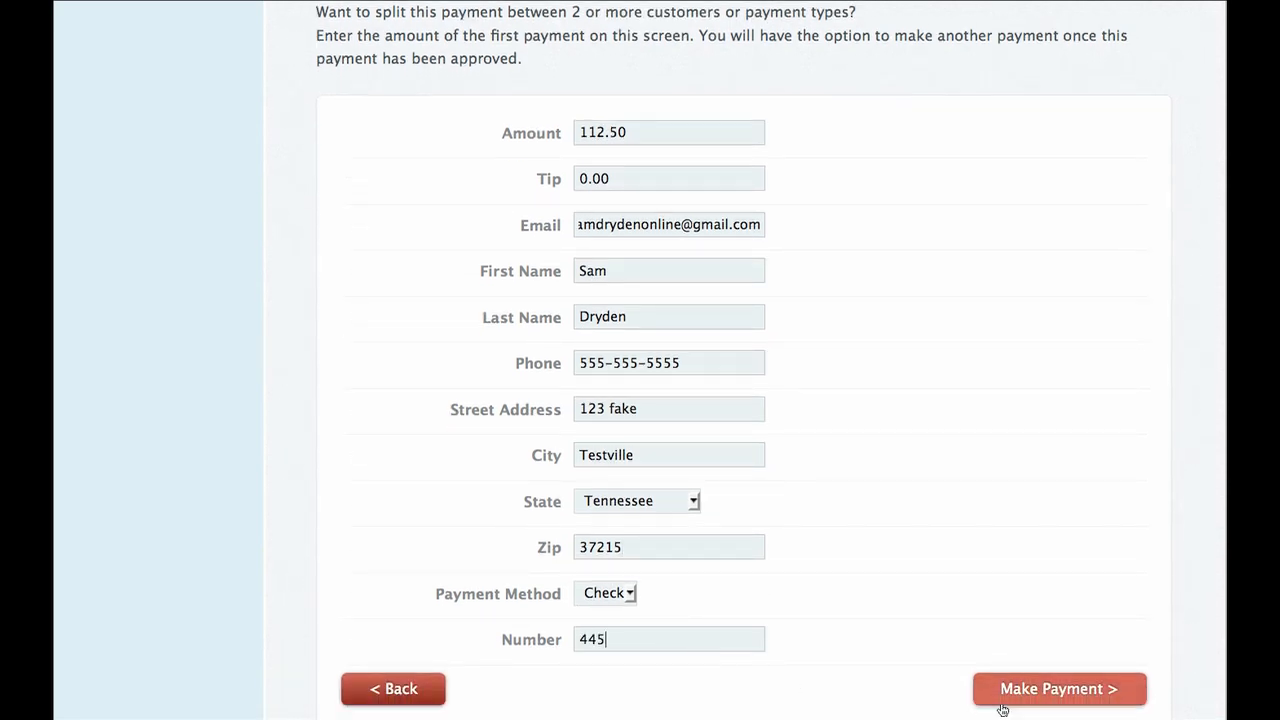
left_click(1030, 700)
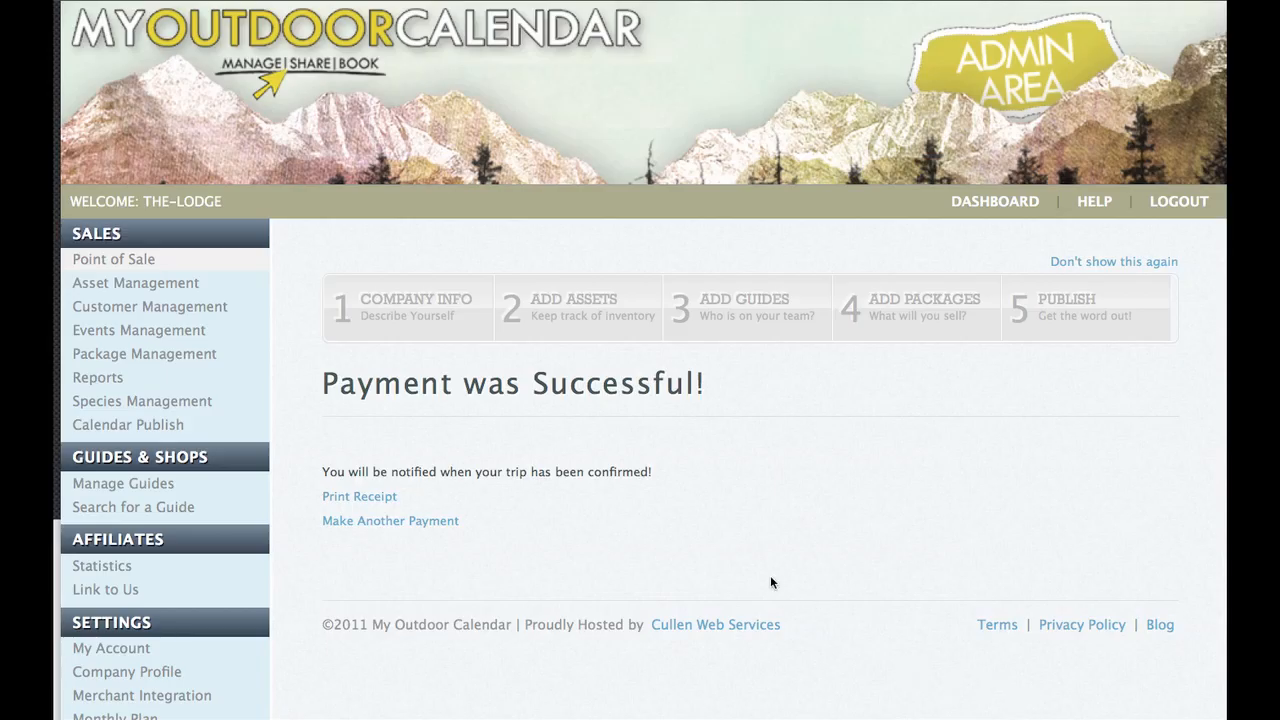
Start another payment and set its amount to 162.50.
left_click(381, 524)
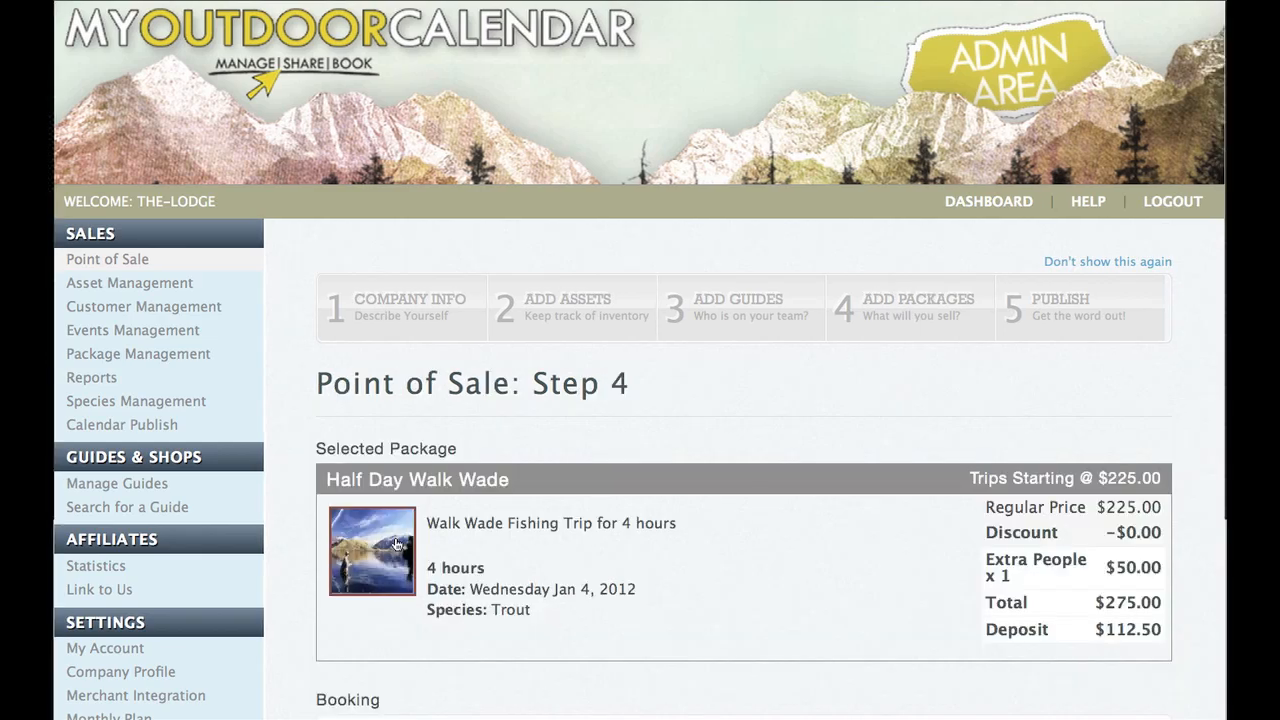
scroll(395, 537, "down", 5)
scroll(395, 536, "down", 10)
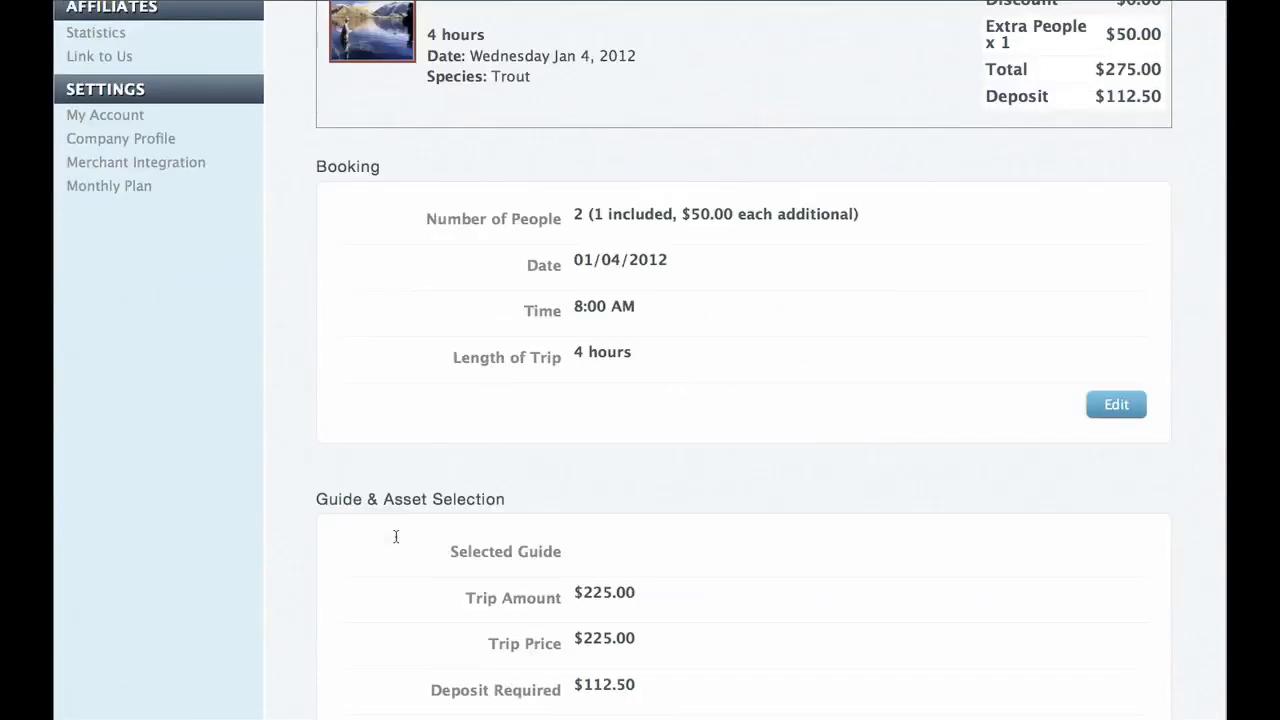
scroll(396, 535, "down", 4)
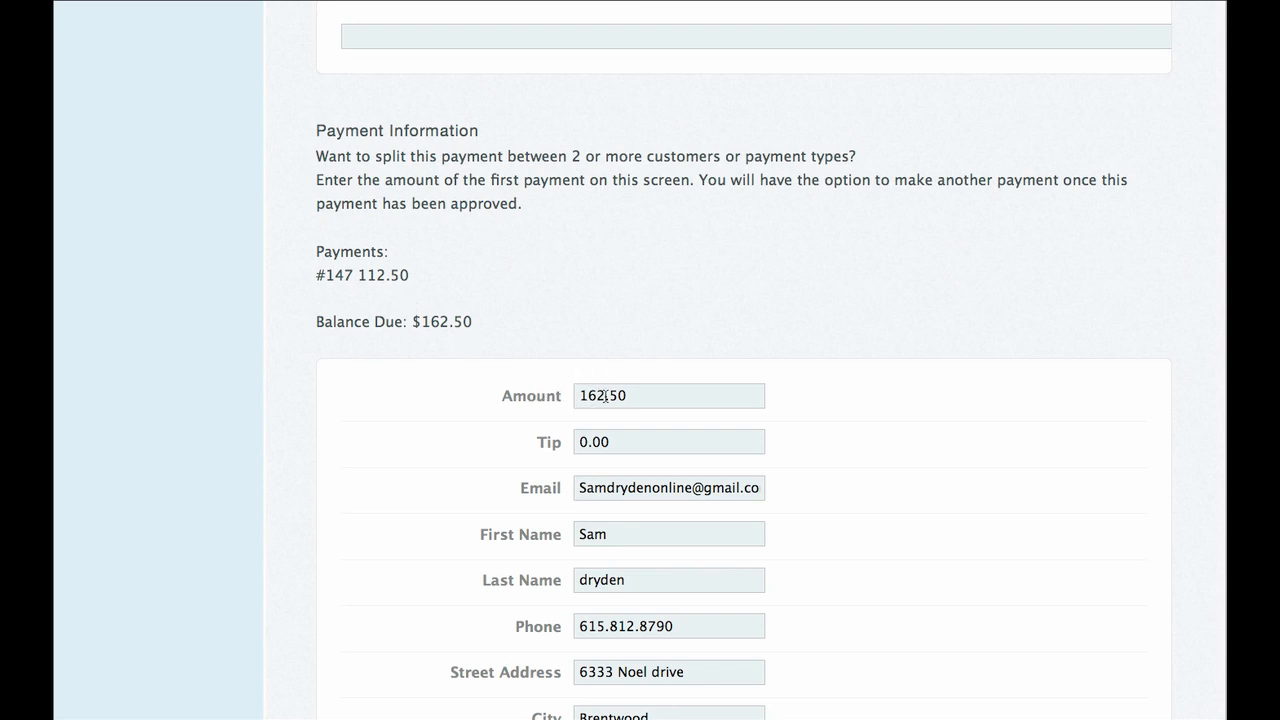
left_click_drag(606, 395, 553, 398)
type("80")
scroll(597, 383, "up", 1)
left_click_drag(597, 425, 558, 428)
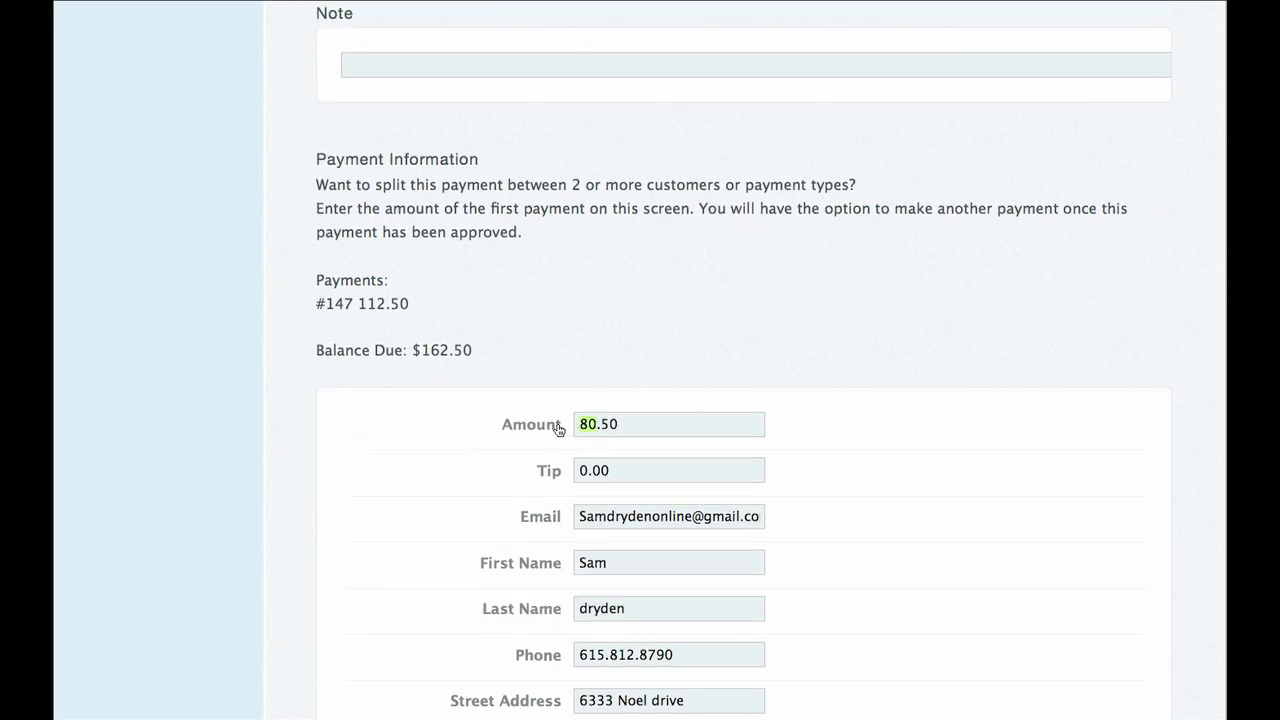
type("162")
scroll(559, 429, "down", 3)
scroll(560, 430, "down", 6)
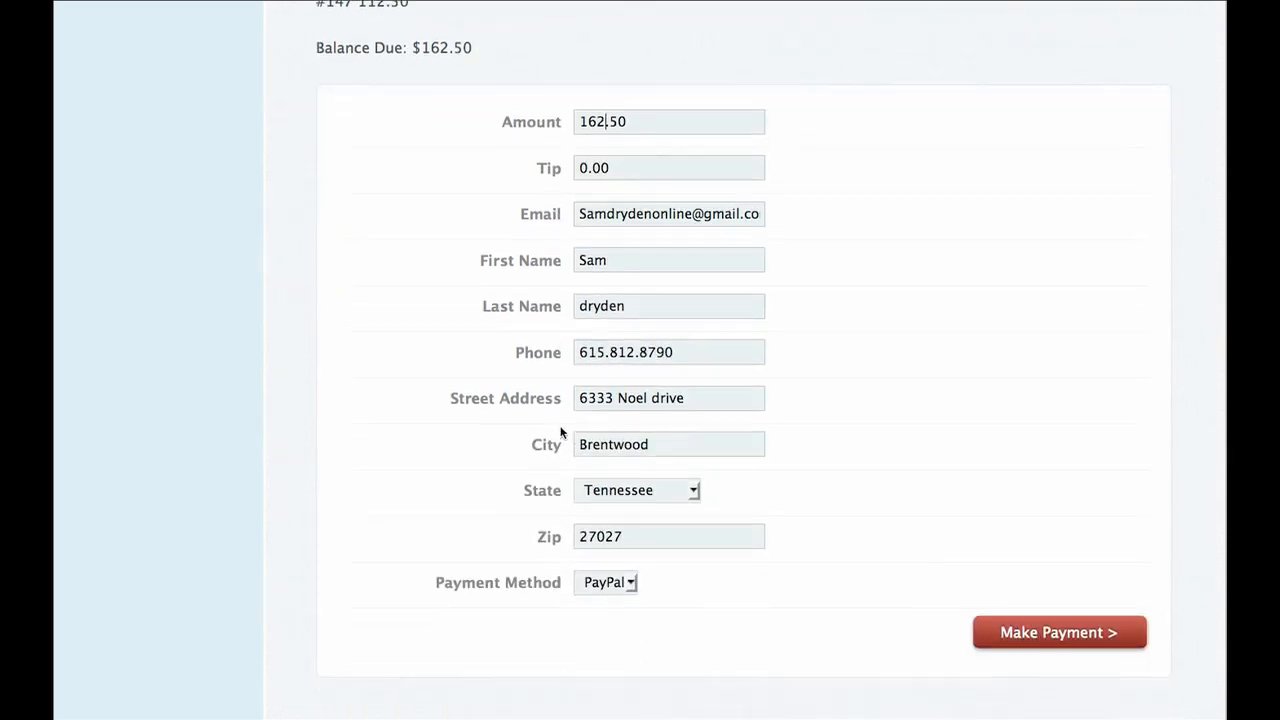
Choose Cash as the payment method and enter a 50.00 tip.
left_click(624, 560)
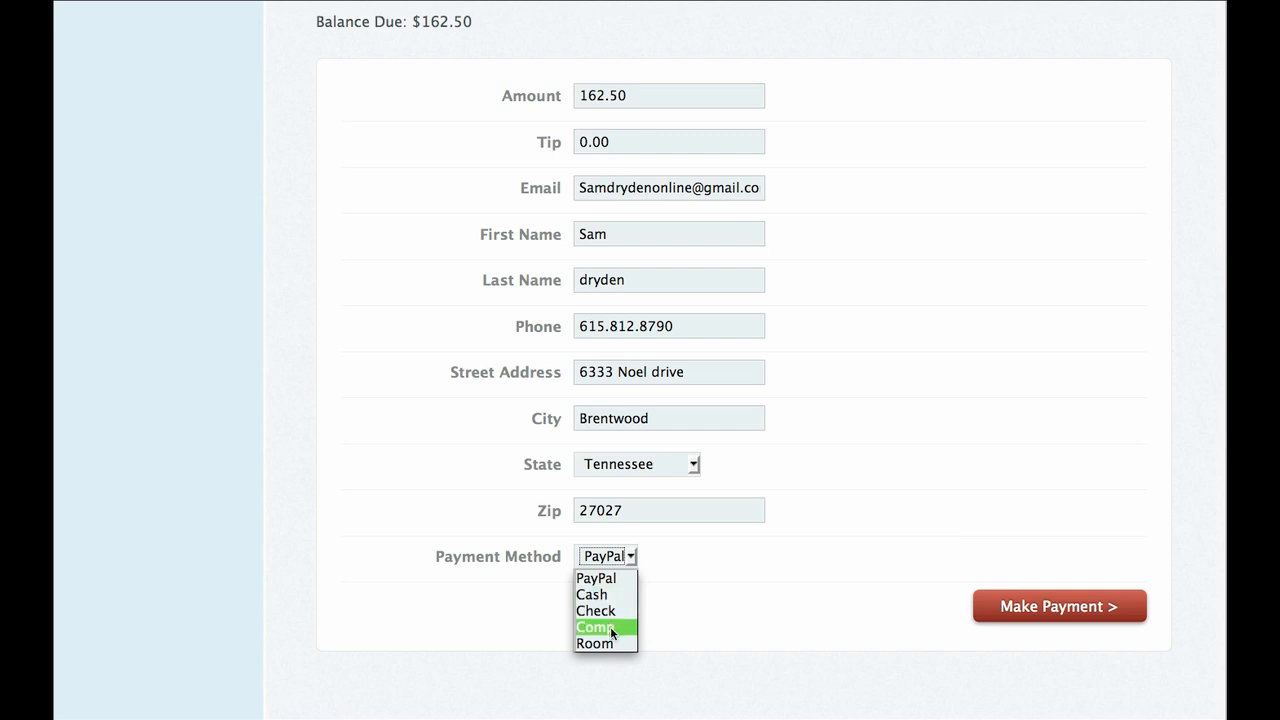
left_click(611, 595)
scroll(607, 518, "up", 1)
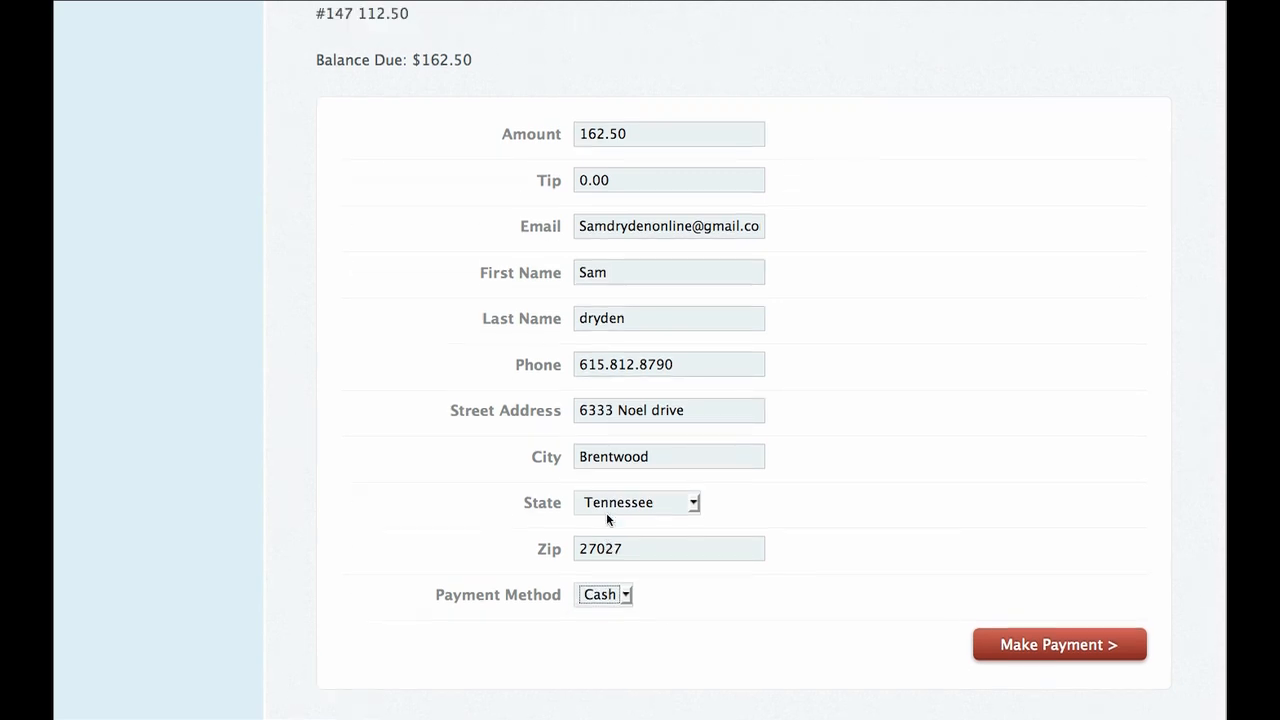
scroll(606, 512, "up", 2)
left_click(578, 254)
type("$")
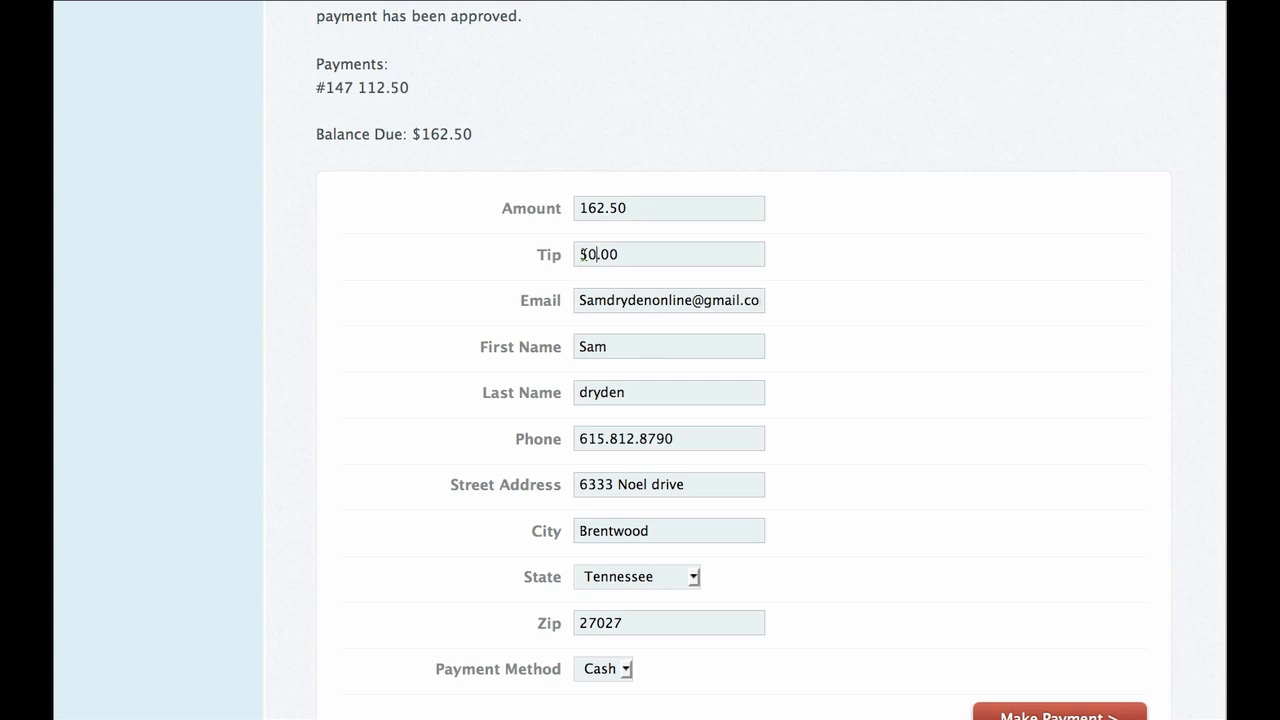
Replace the customer's first name with a different one.
left_click_drag(610, 346, 562, 344)
type("Steve")
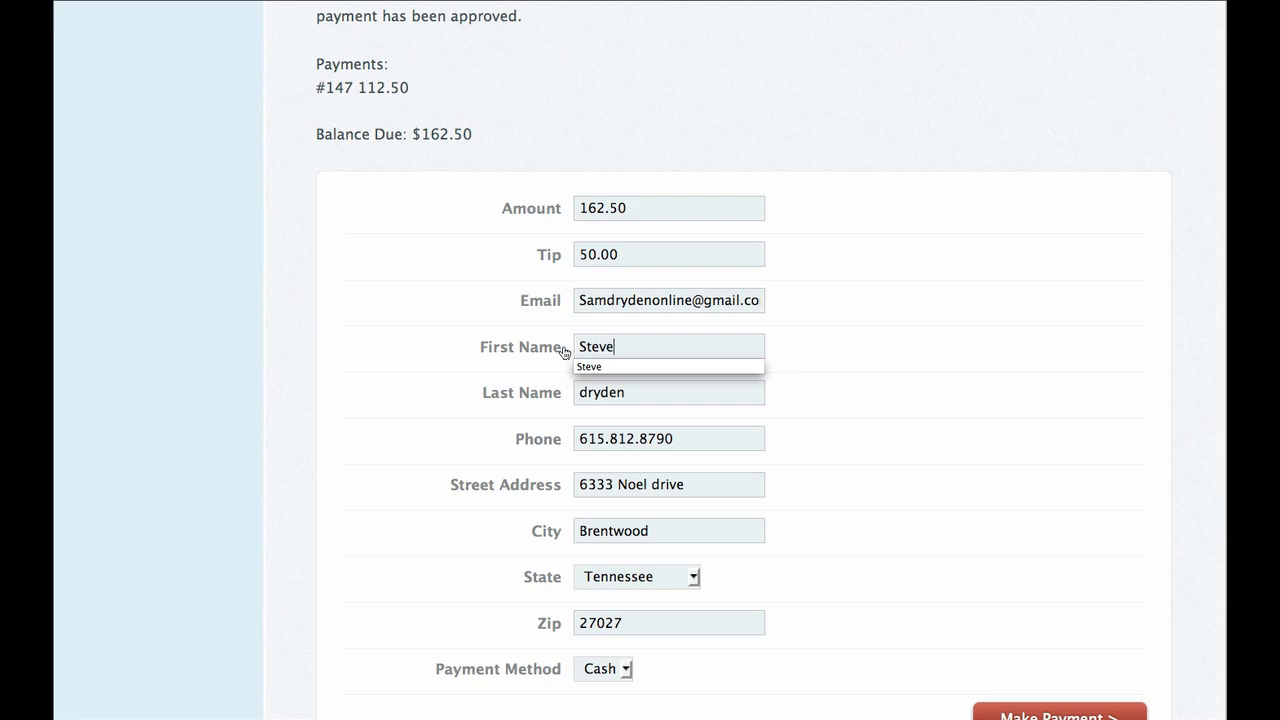
left_click(588, 369)
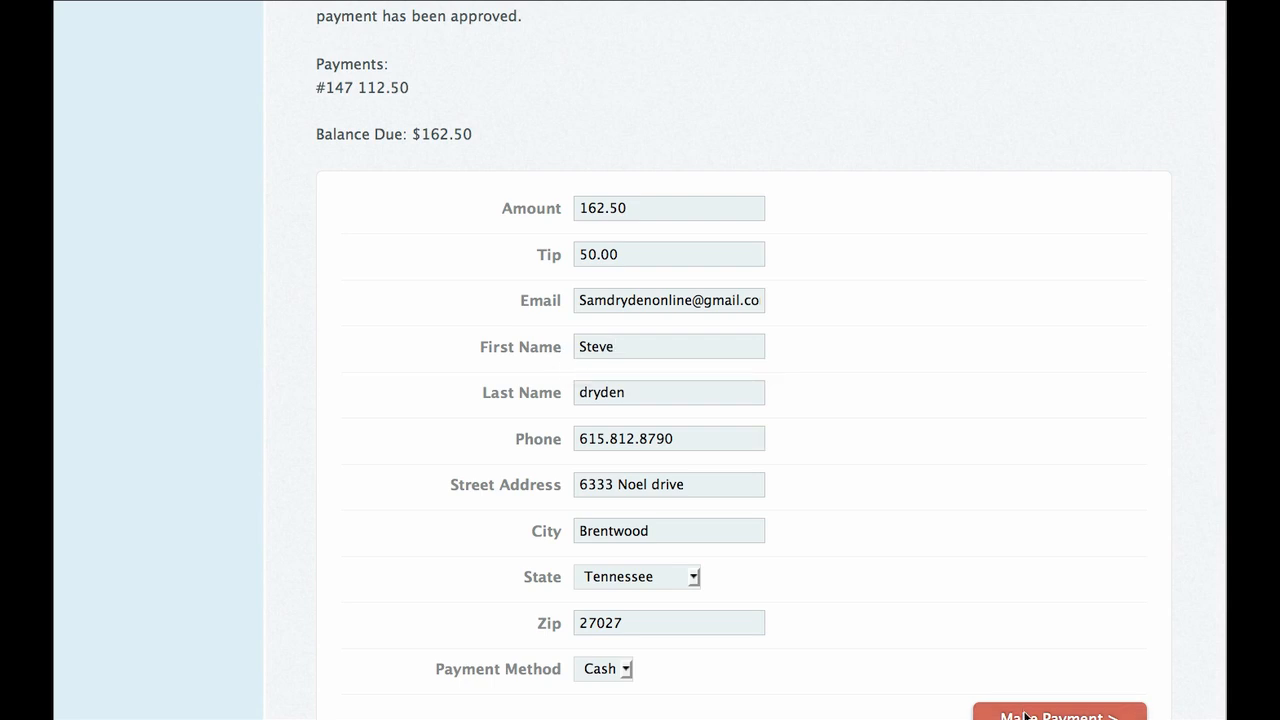
scroll(1026, 640, "down", 2)
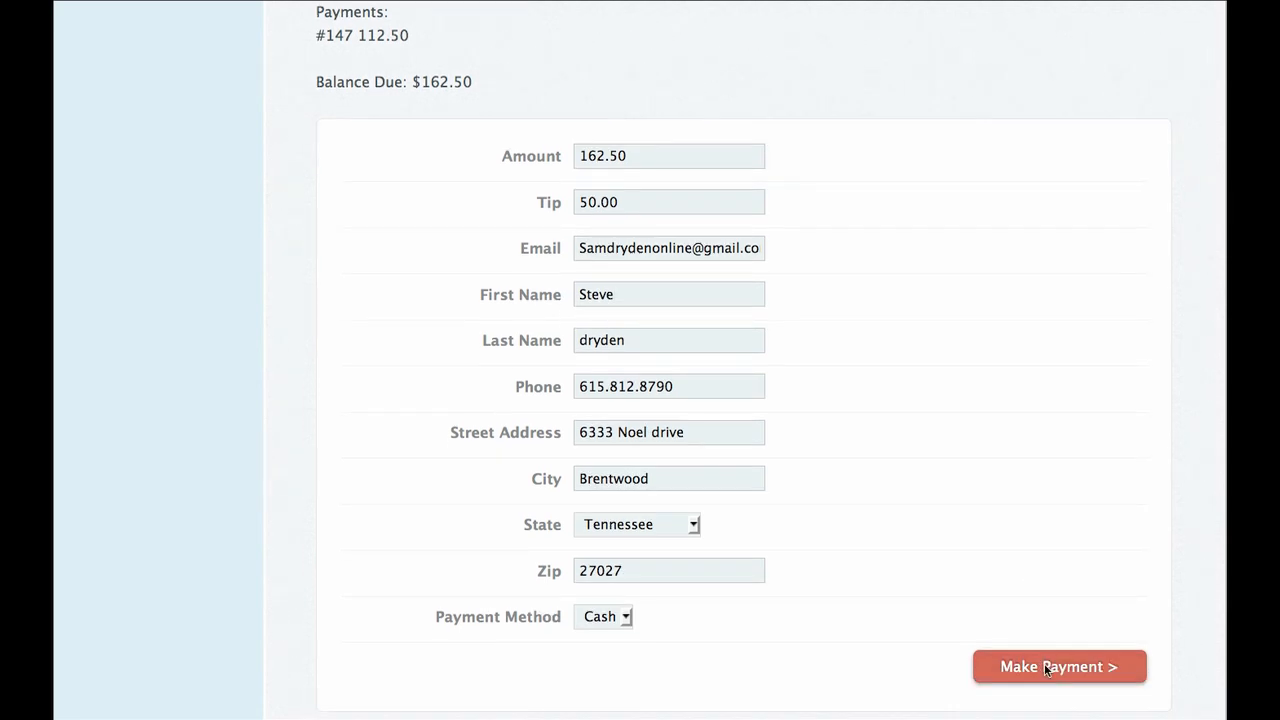
Submit the $212.50 second payment and print the receipt showing balance due 0.
left_click(1047, 667)
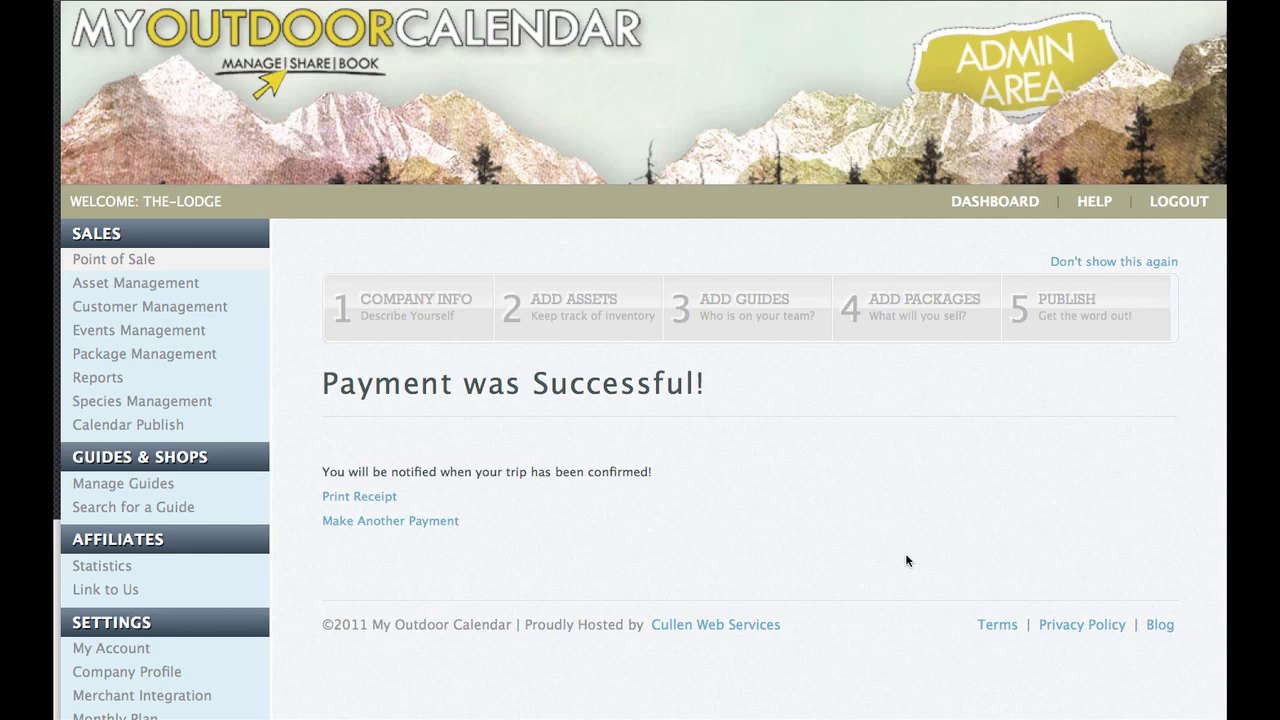
left_click(386, 498)
scroll(375, 488, "down", 4)
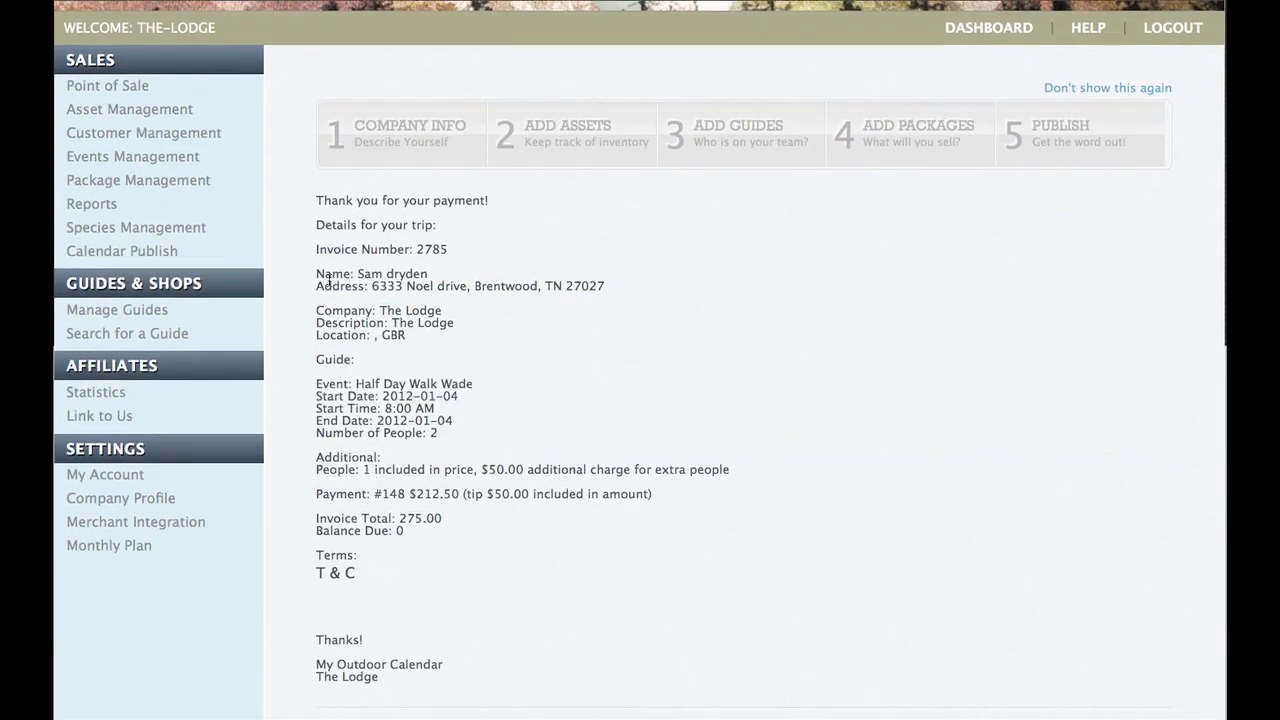